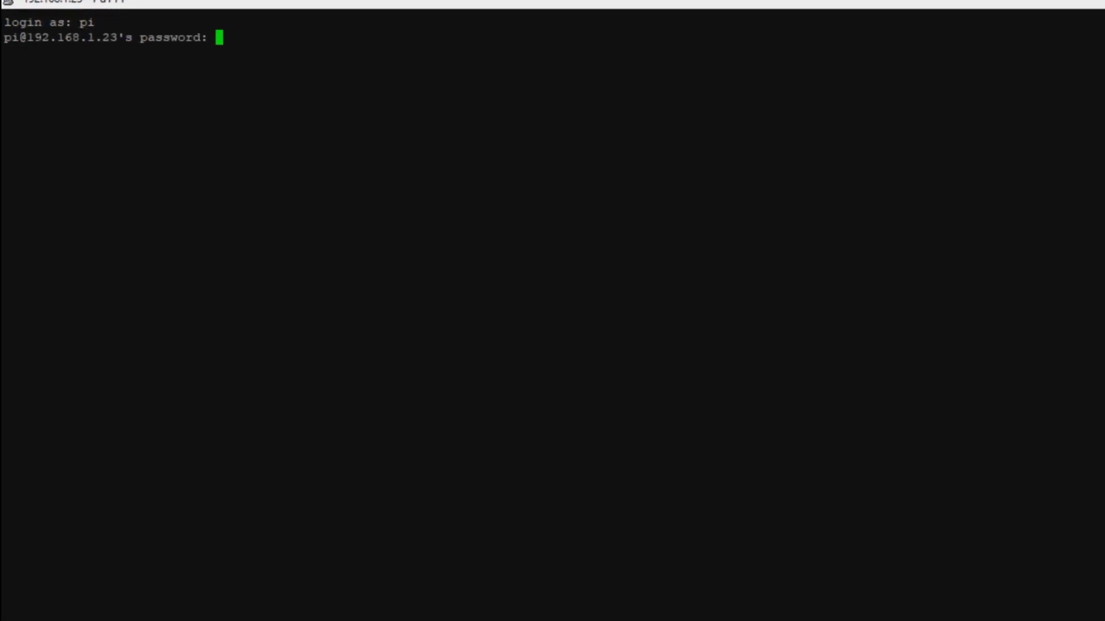
# Log in to the Pi with the password and run sudo apt-get update
pyautogui.press('Return')
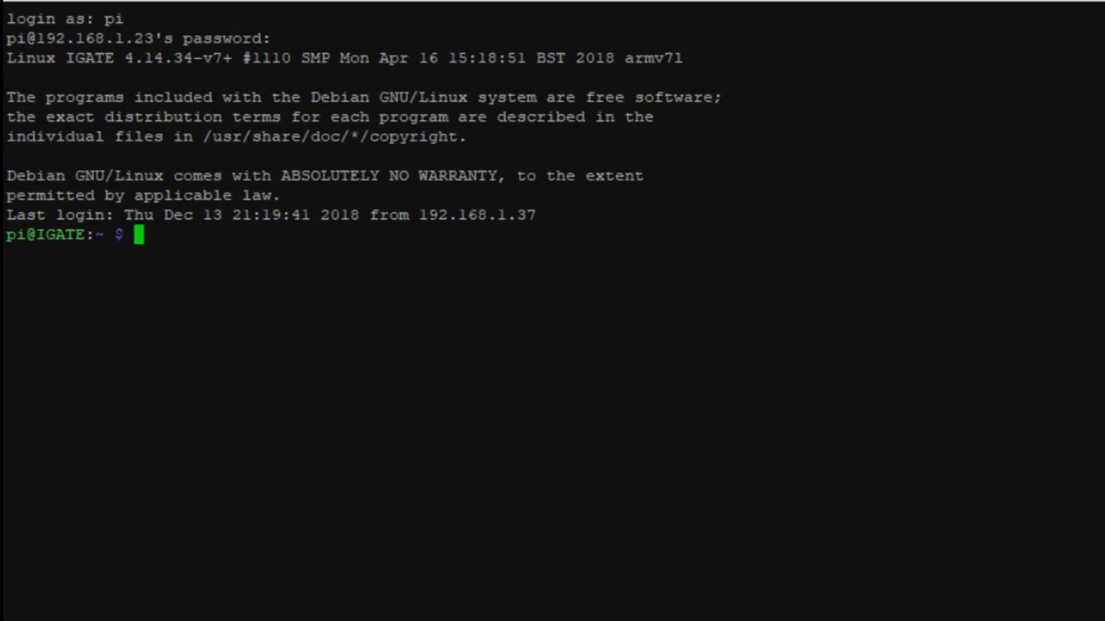
pyautogui.write('sudo apt-get update')
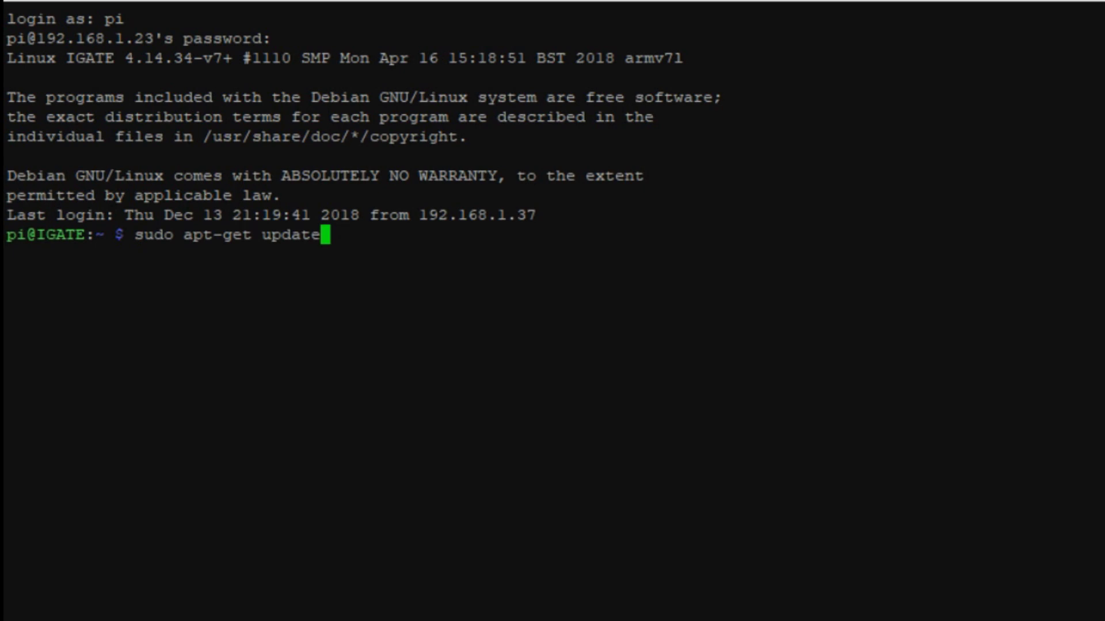
pyautogui.press('Return')
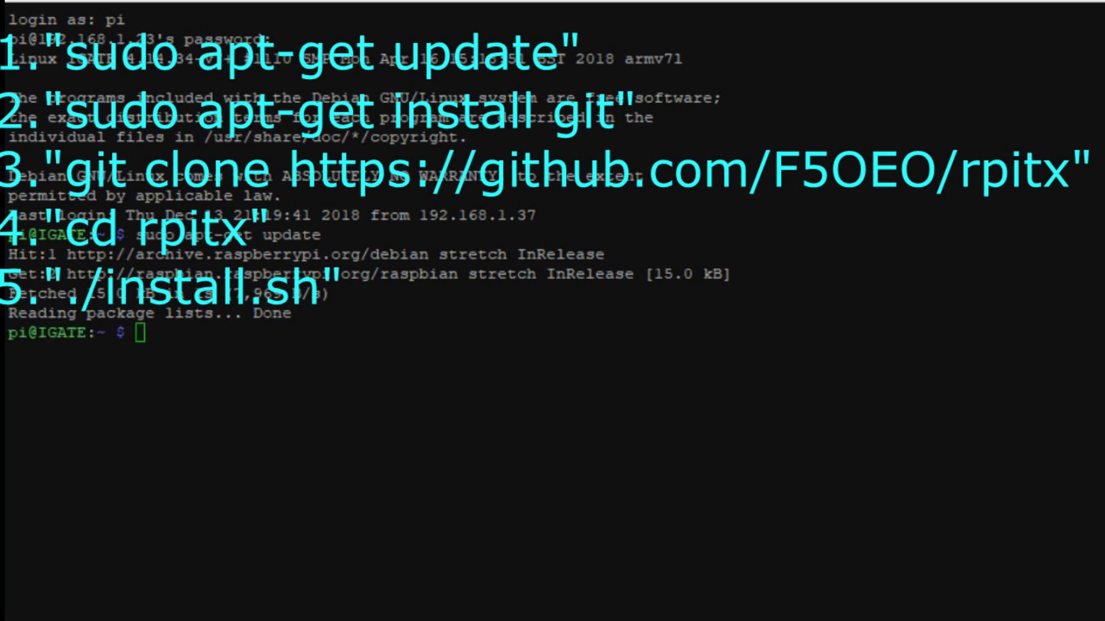
# Install git and clone the rpitx repository from github.com/F5OEO/rpitx
pyautogui.write('sudo apt-get install git')
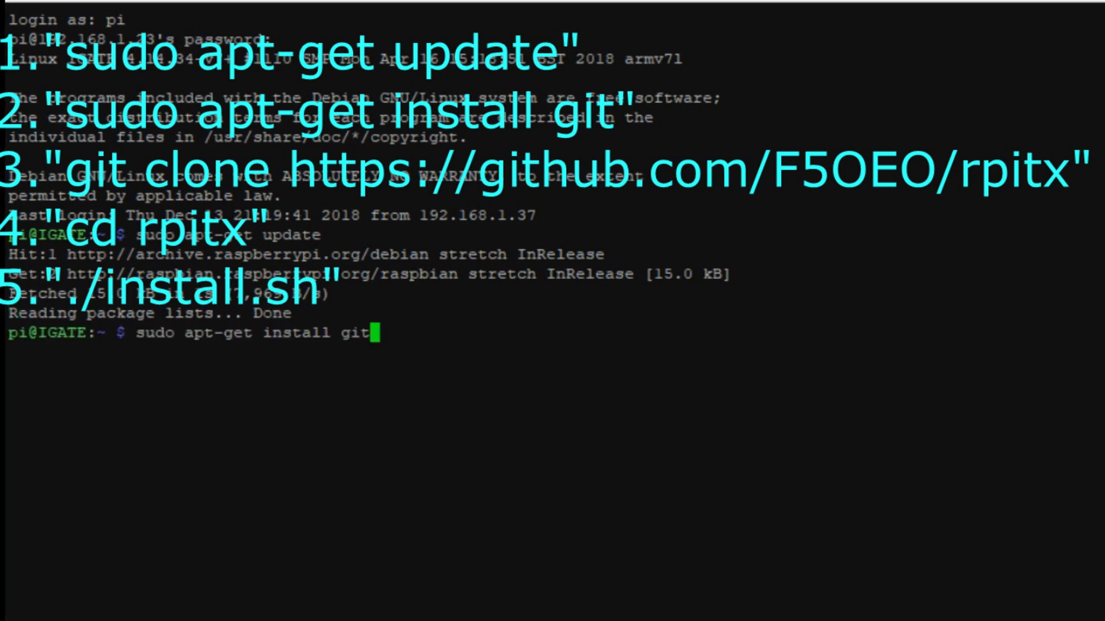
pyautogui.press('Return')
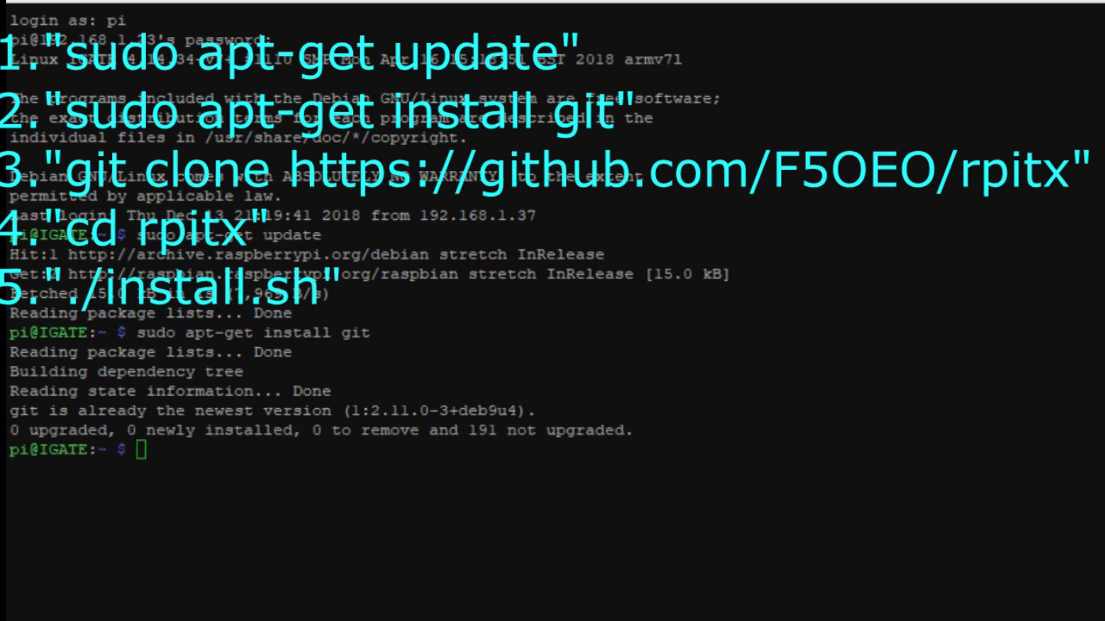
pyautogui.write('git clone https://github.com/F5OEO/rpitx')
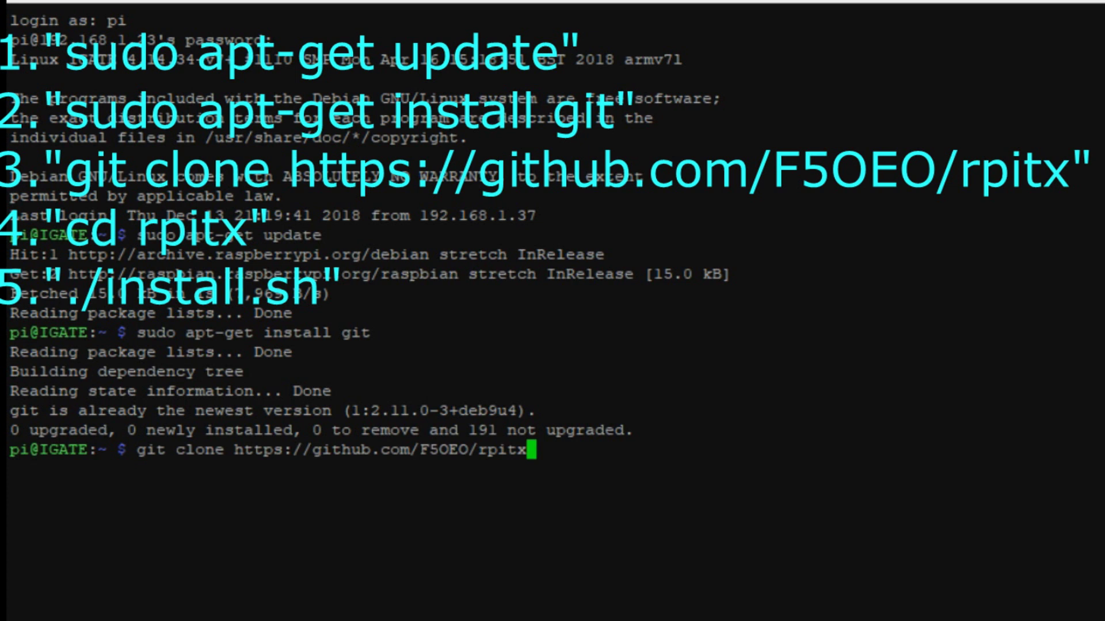
pyautogui.press('Return')
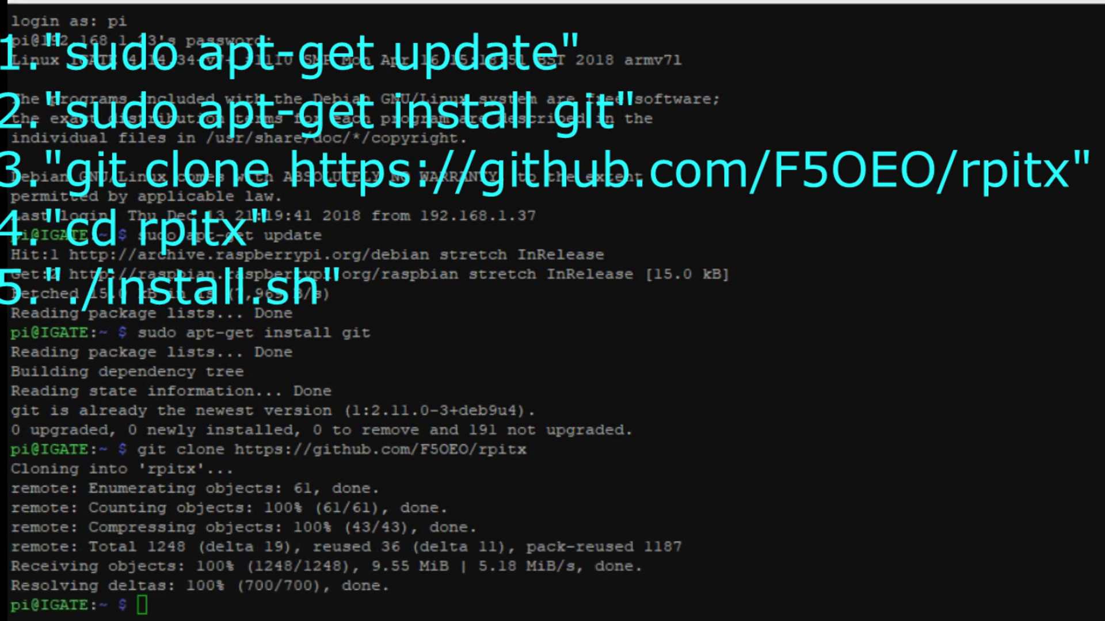
# Run the rpitx installer ./install.sh from inside the rpitx folder
pyautogui.write('cd rpitx')
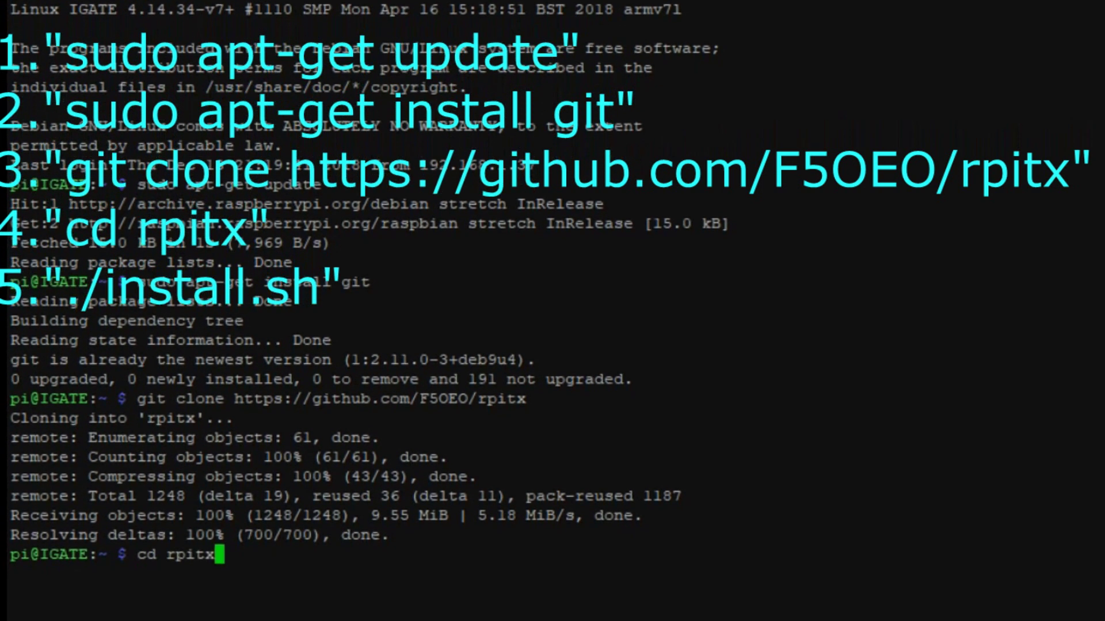
pyautogui.press('Return')
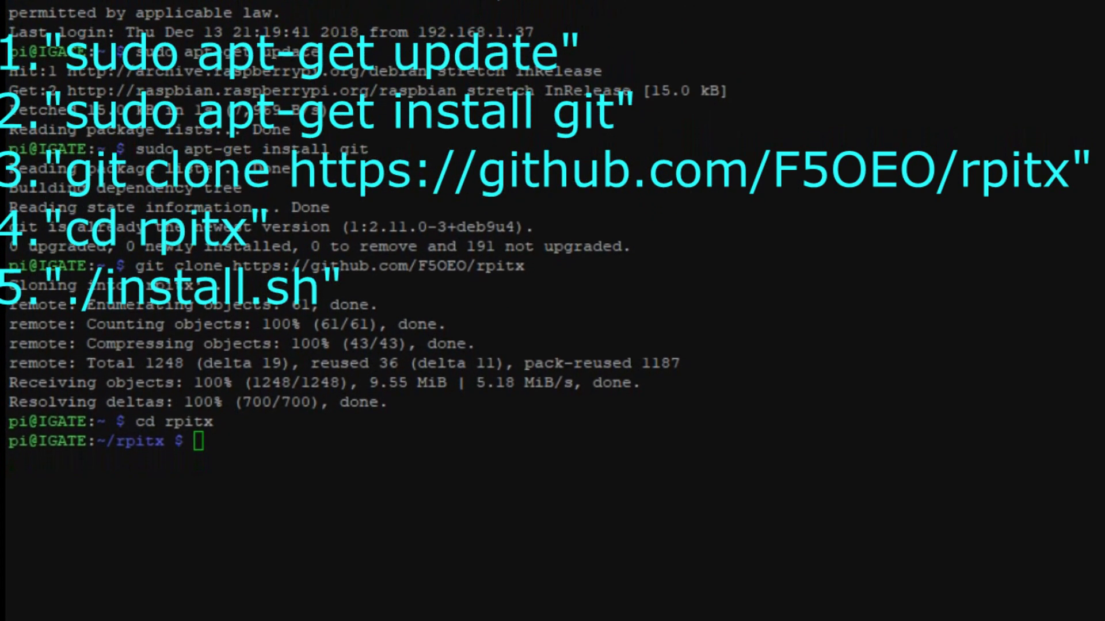
pyautogui.write('./install.sh')
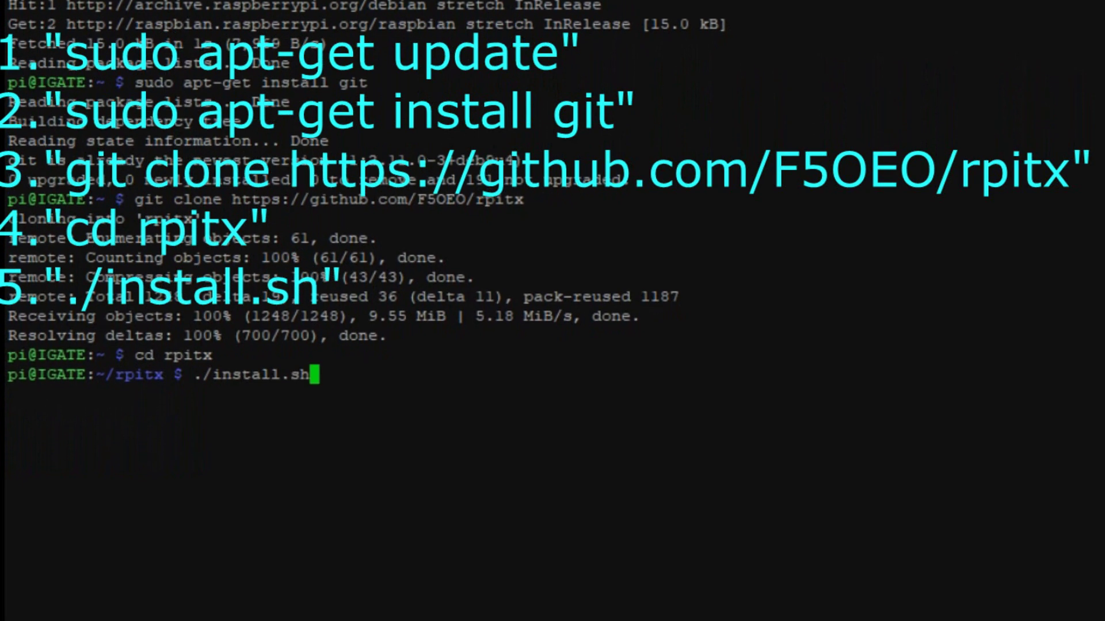
pyautogui.press('Return')
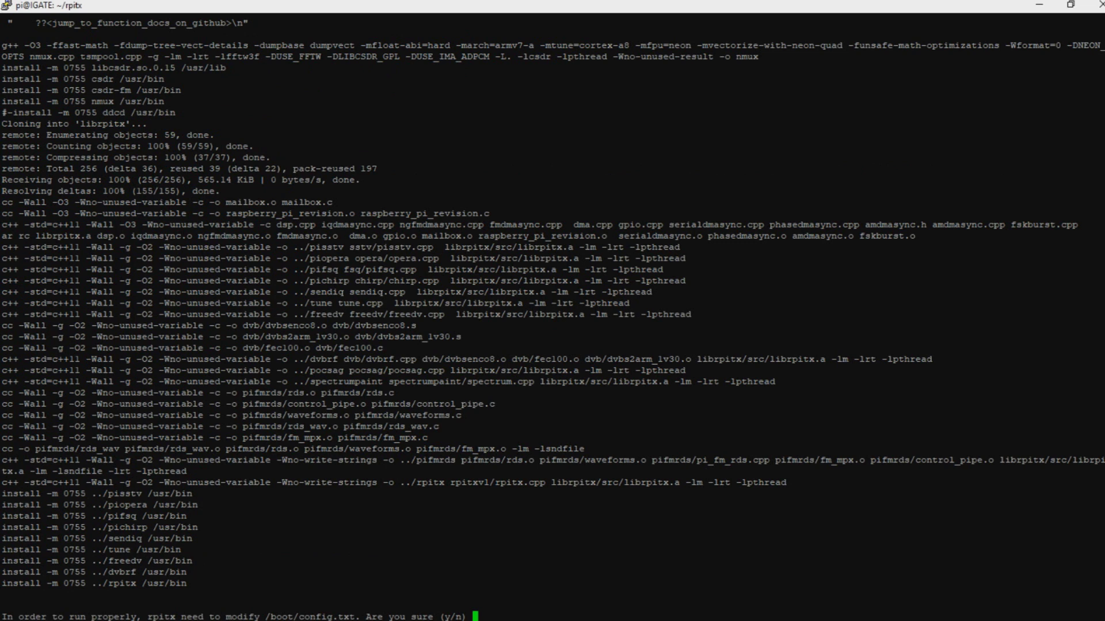
# Answer y to the config.txt change, reboot the Pi, and dismiss the connection error
pyautogui.write('y')
pyautogui.press('Return')
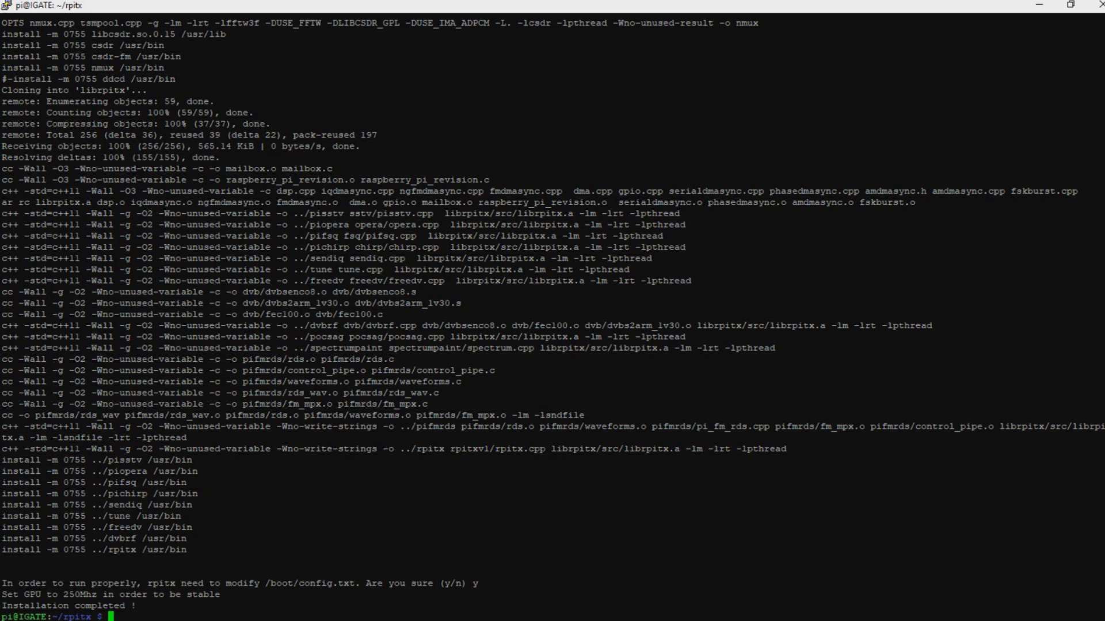
pyautogui.write('sudo reboot')
pyautogui.press('Return')
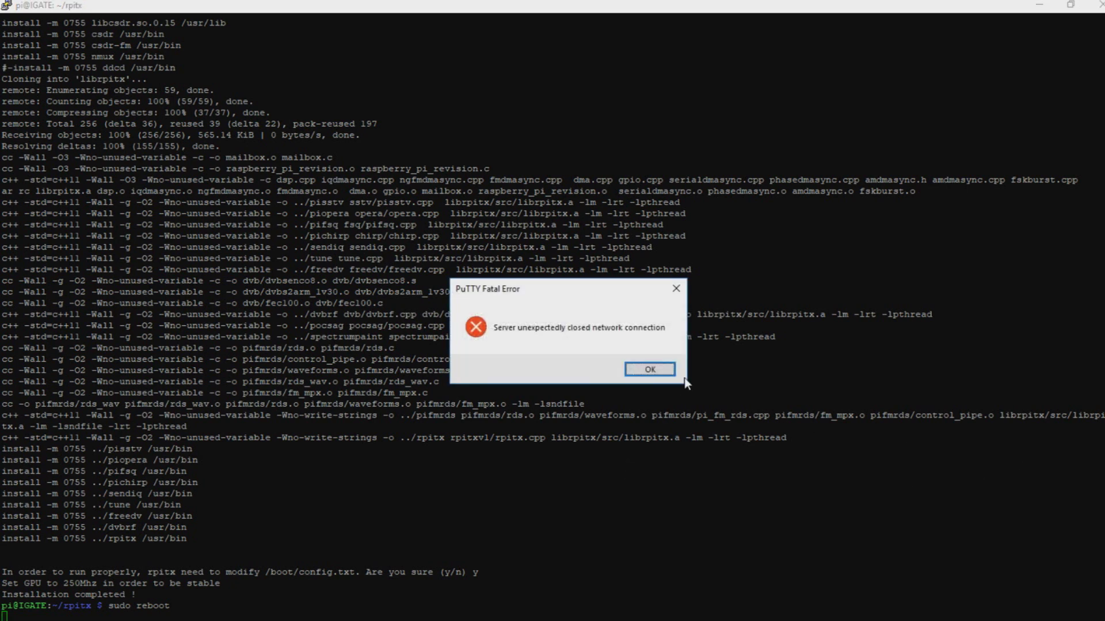
pyautogui.click(667, 370)
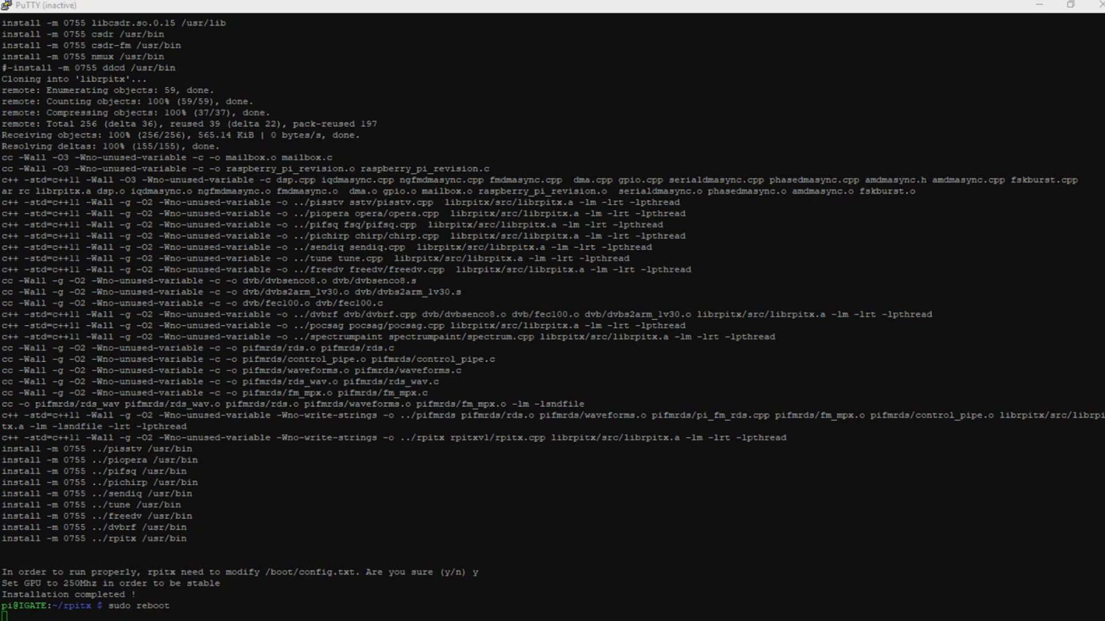
# Restart the PuTTY session and log back in as pi with the password
pyautogui.rightClick(827, 4)
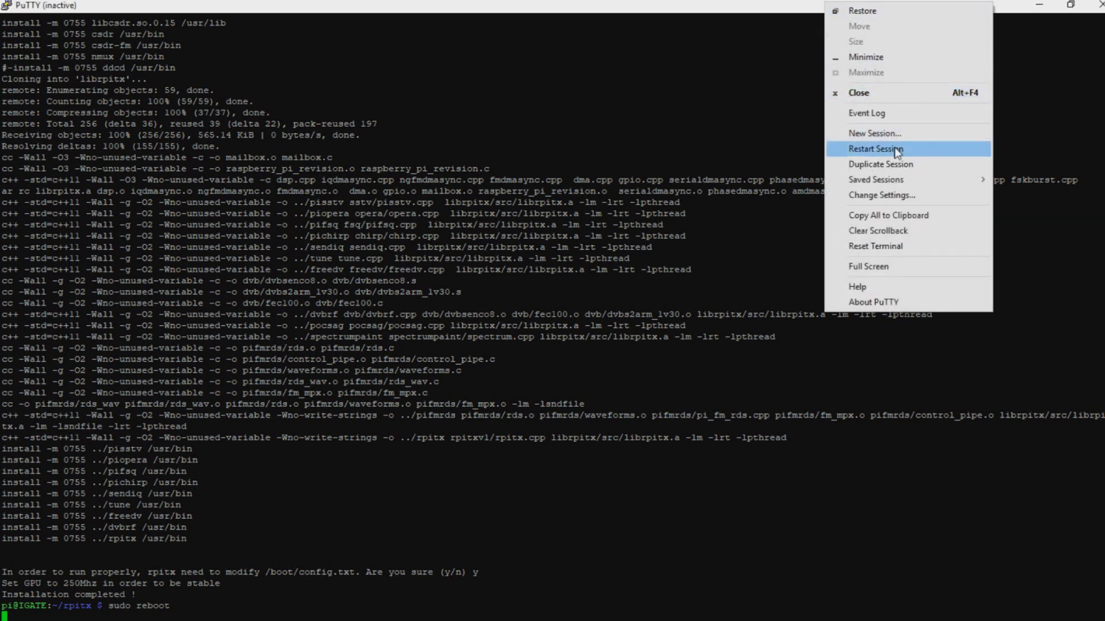
pyautogui.click(966, 148)
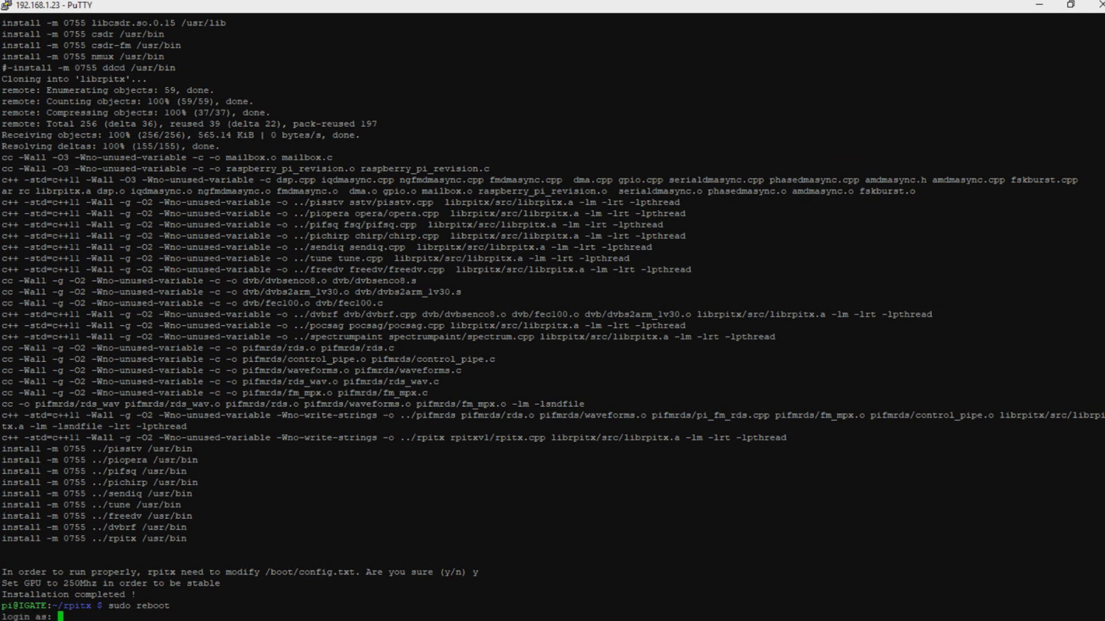
pyautogui.write('pi')
pyautogui.press('Return')
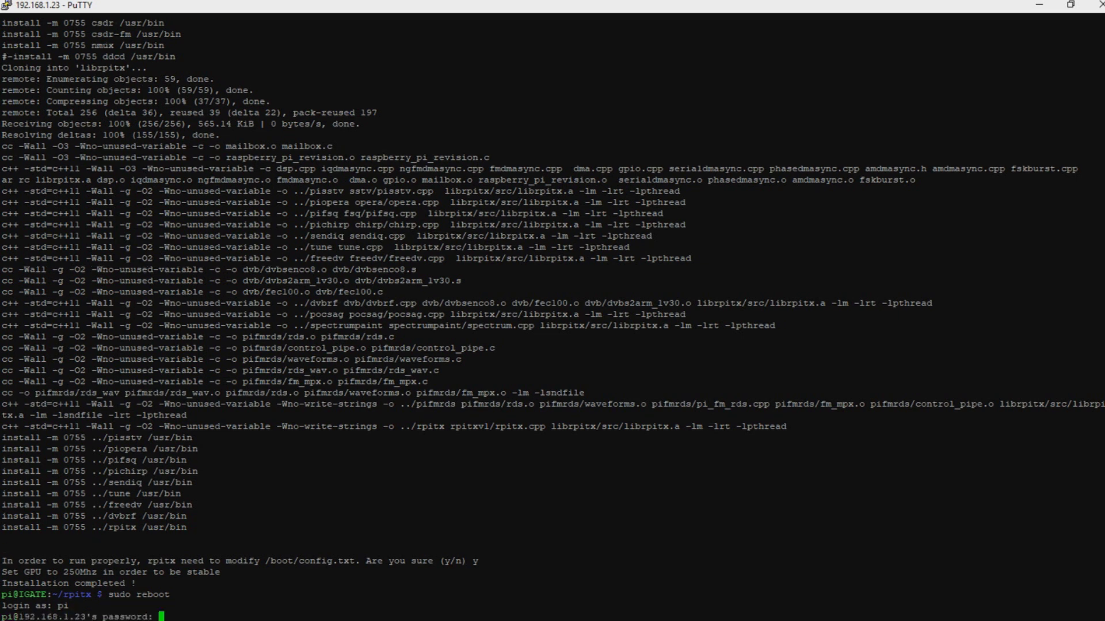
pyautogui.press('Return')
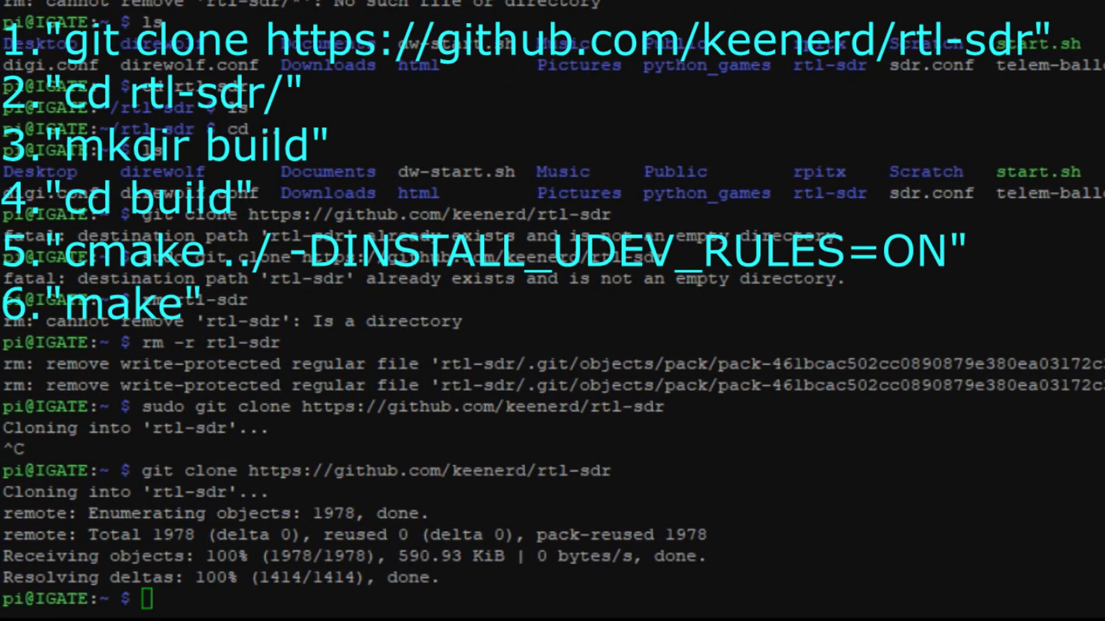
# Create a build folder inside rtl-sdr/ and move into it
pyautogui.write('cd rtl-sdr/')
pyautogui.press('Return')
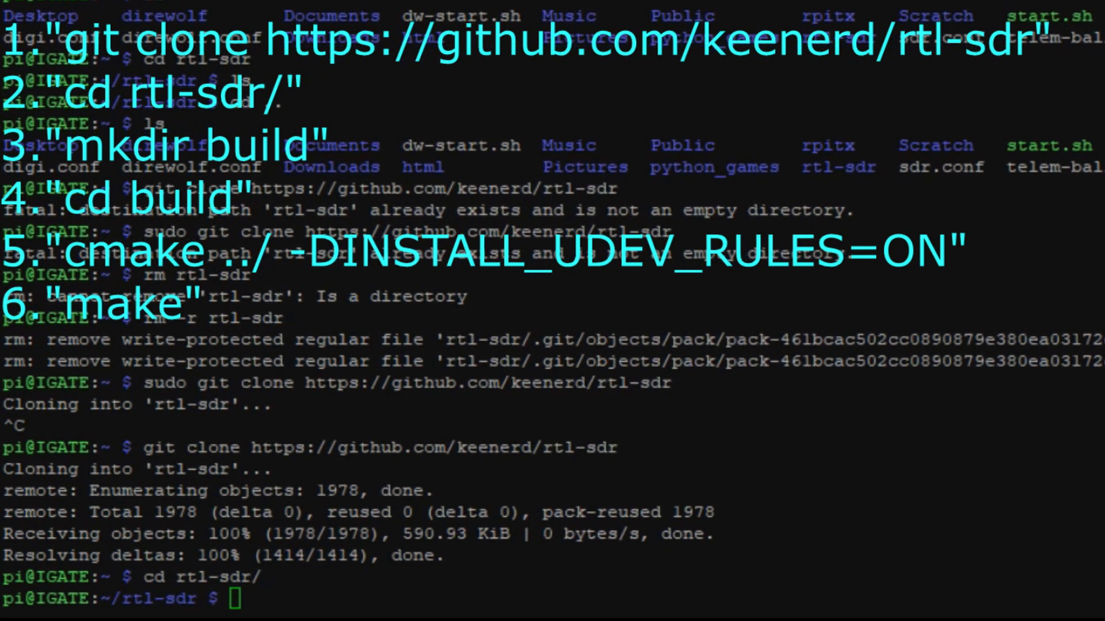
pyautogui.write('mkdir build')
pyautogui.press('Return')
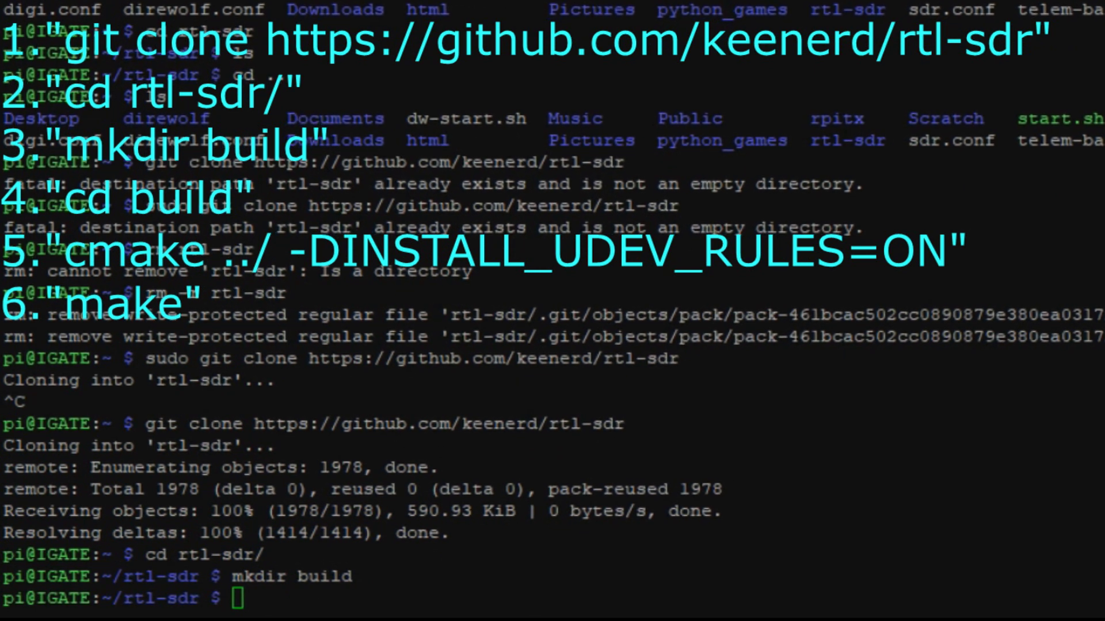
pyautogui.write('cd build')
pyautogui.press('Return')
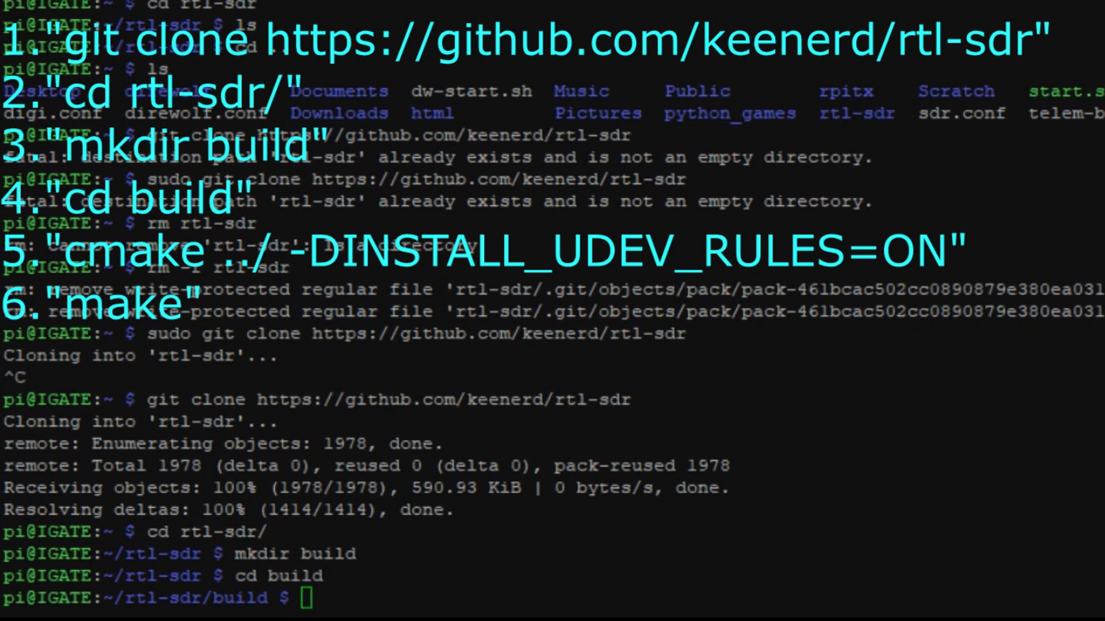
# Configure with cmake ../ -DINSTALL_UDEV_RULES=ON and compile with make
pyautogui.write('cmake ../ -DINSTALL_UDEV_RULES=ON')
pyautogui.press('Return')
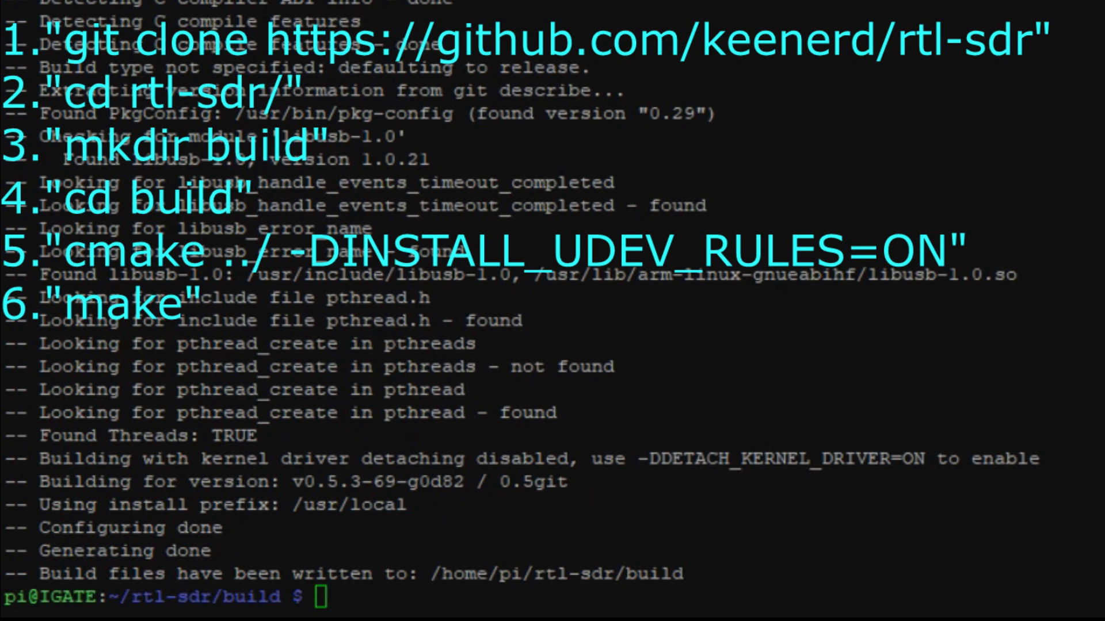
pyautogui.write('make')
pyautogui.press('Return')
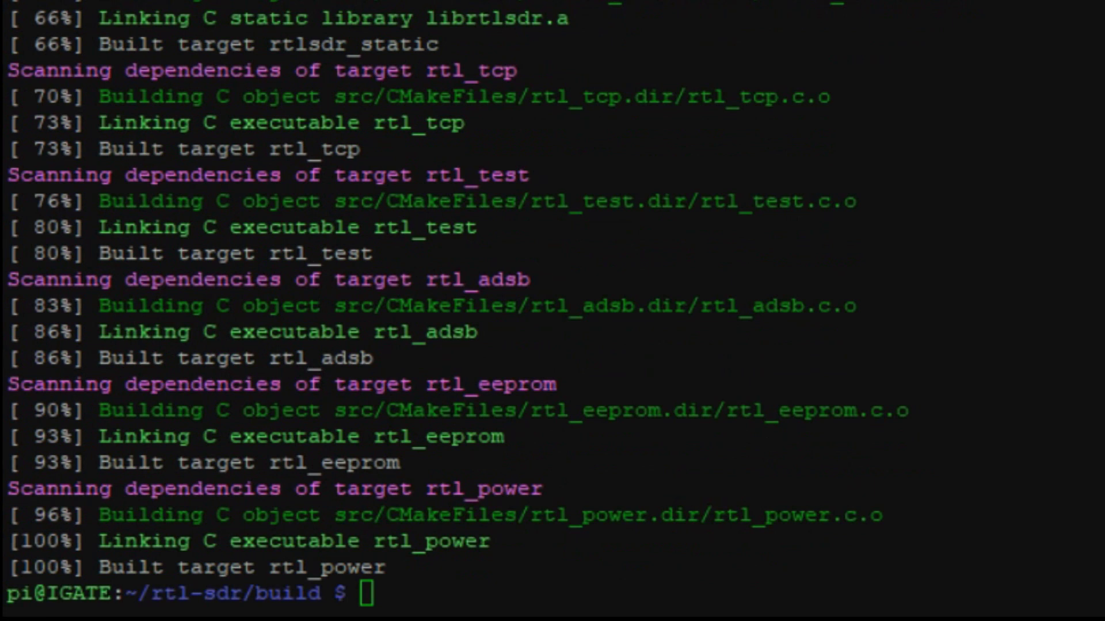
# Install rtl-sdr with sudo make install and refresh libraries with sudo ldconfig
pyautogui.write('sudo make install')
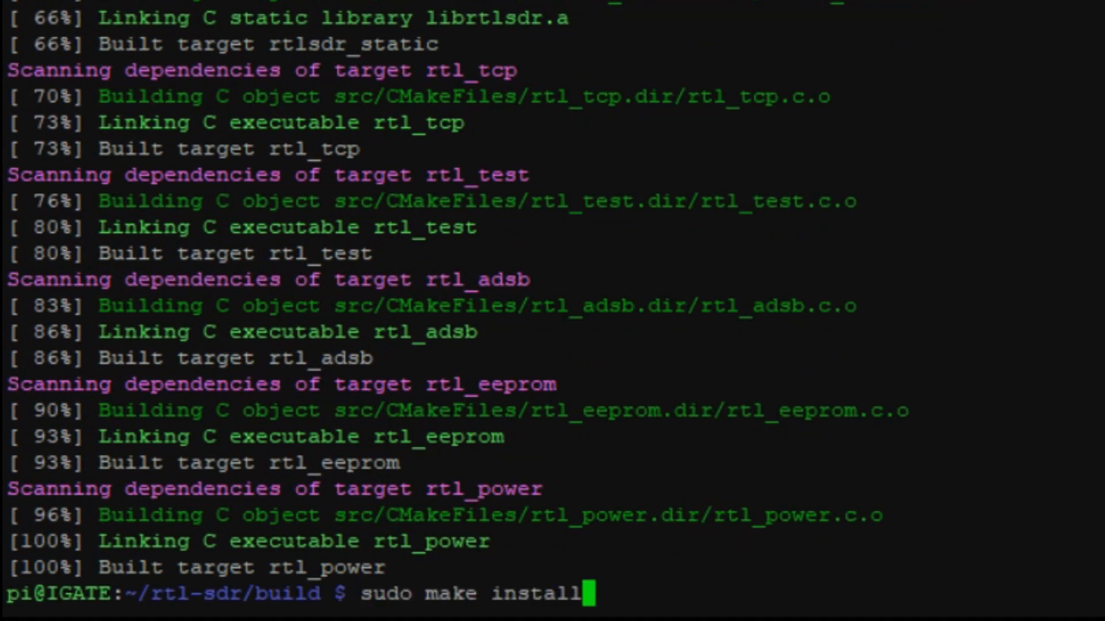
pyautogui.press('Return')
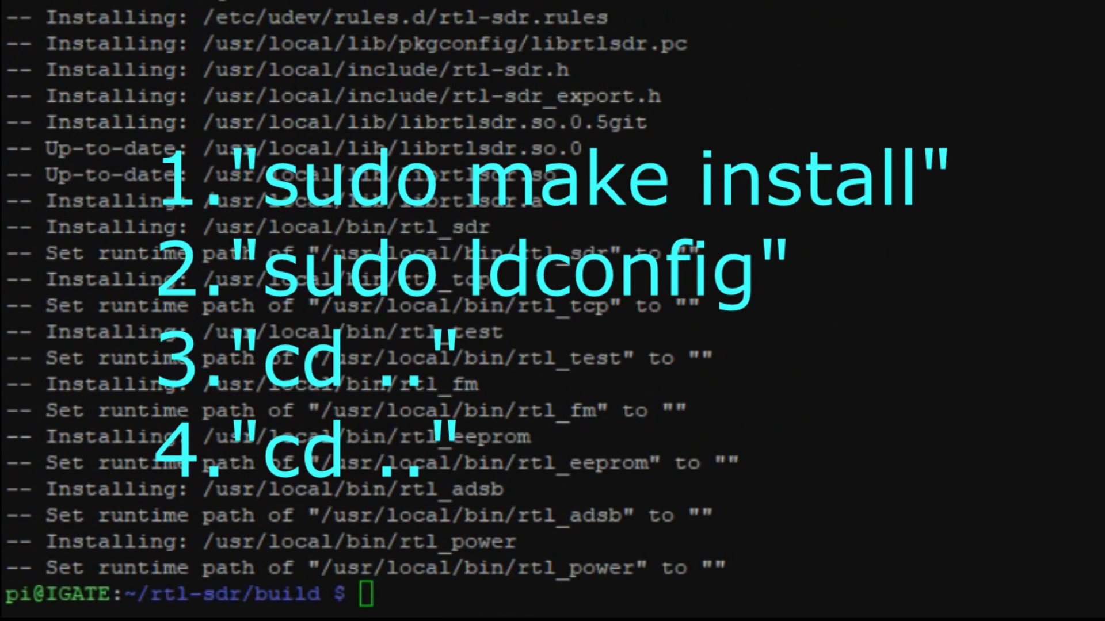
pyautogui.write('sudo ldconfig')
pyautogui.press('Return')
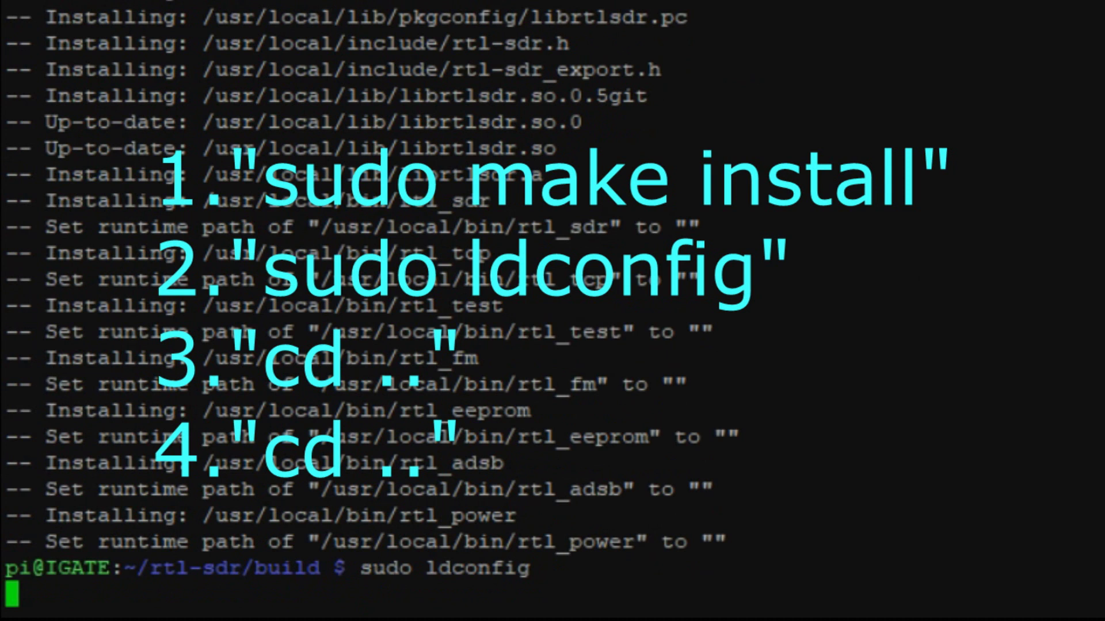
# Go up two folders with cd .. back to the home directory
pyautogui.write('cd ..')
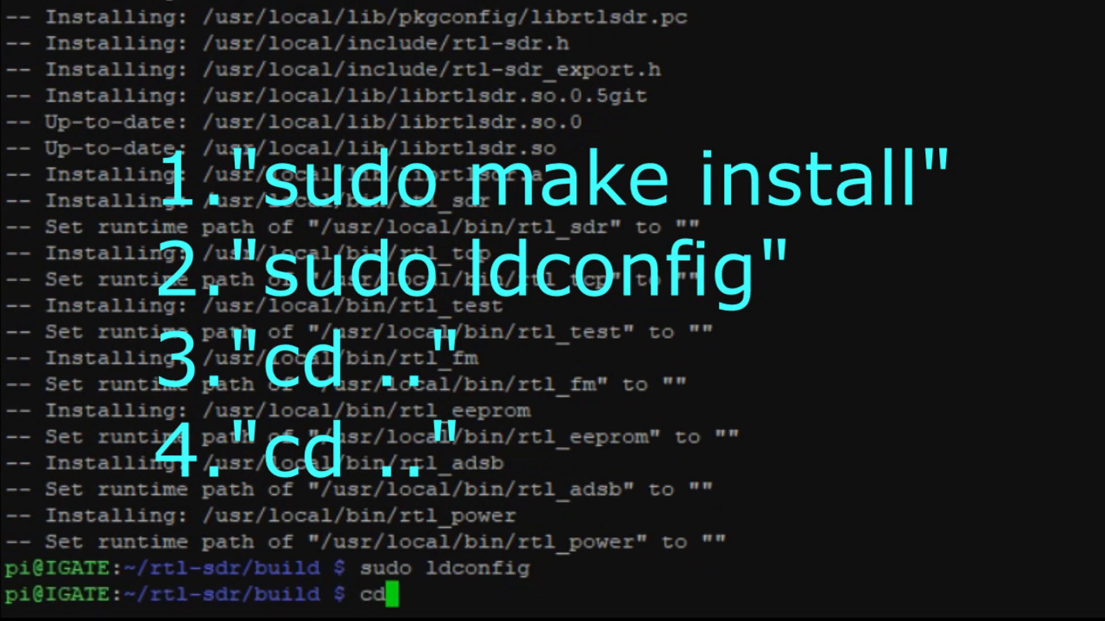
pyautogui.press('Return')
pyautogui.write('cd ..')
pyautogui.press('Return')
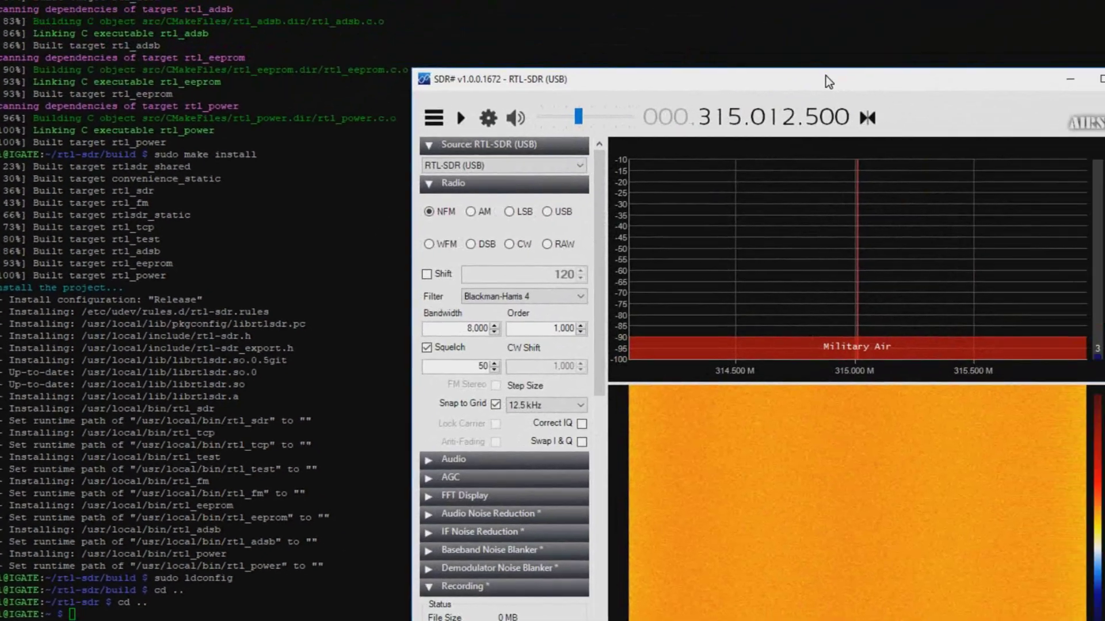
# Maximize SDR# and raise the frequency from 315.012.500 to 415.012.500
pyautogui.doubleClick(826, 80)
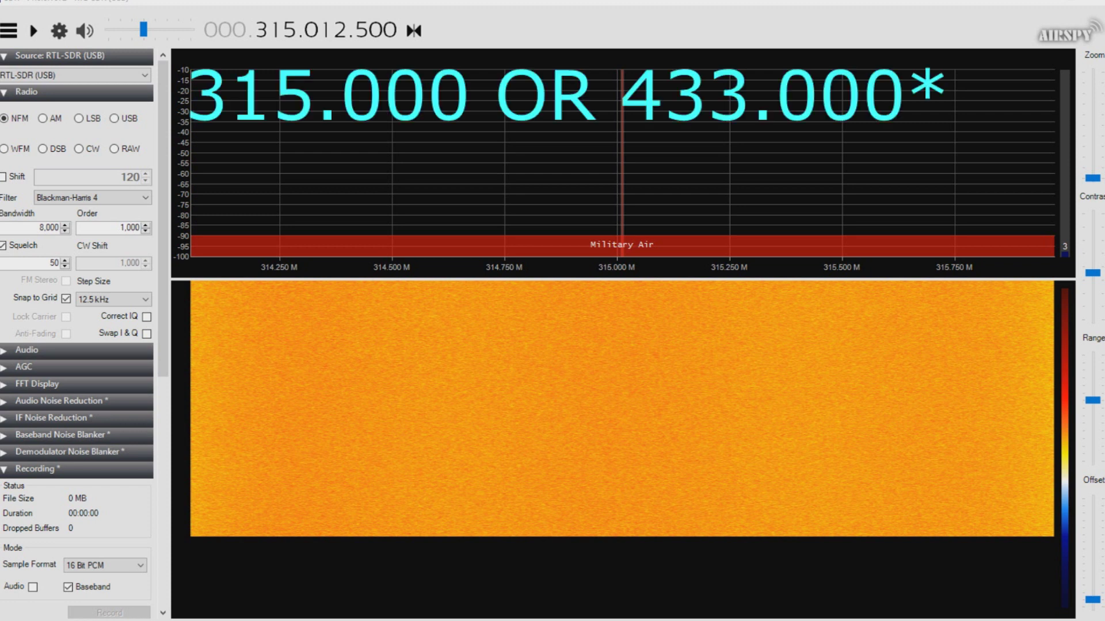
pyautogui.click(261, 24)
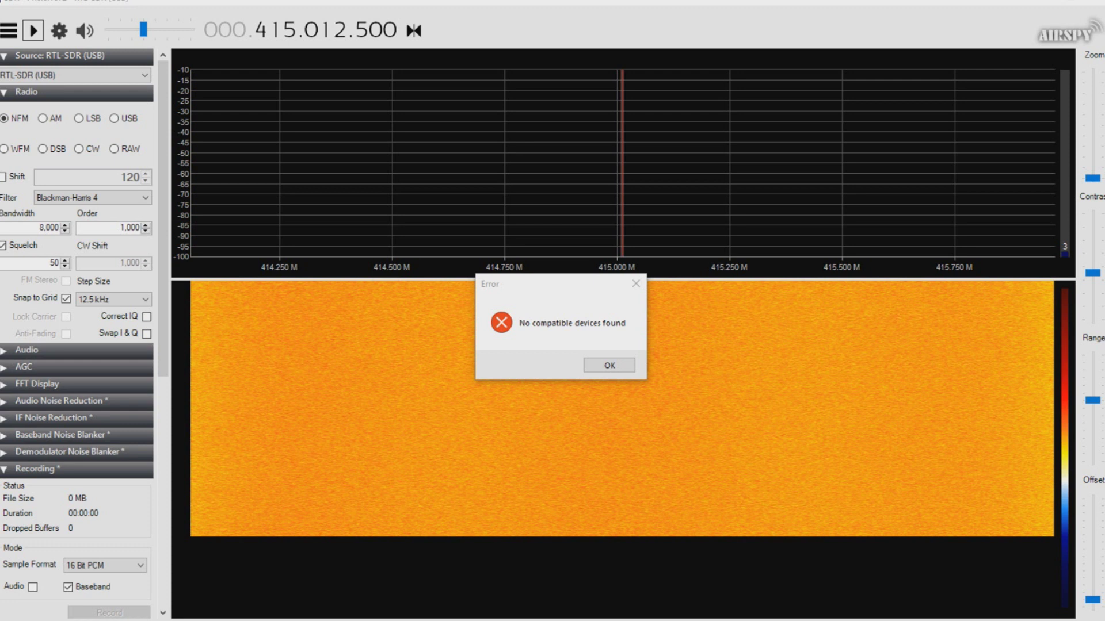
# Dismiss the device error, start receiving, and drop the frequency to 315 MHz
pyautogui.click(622, 365)
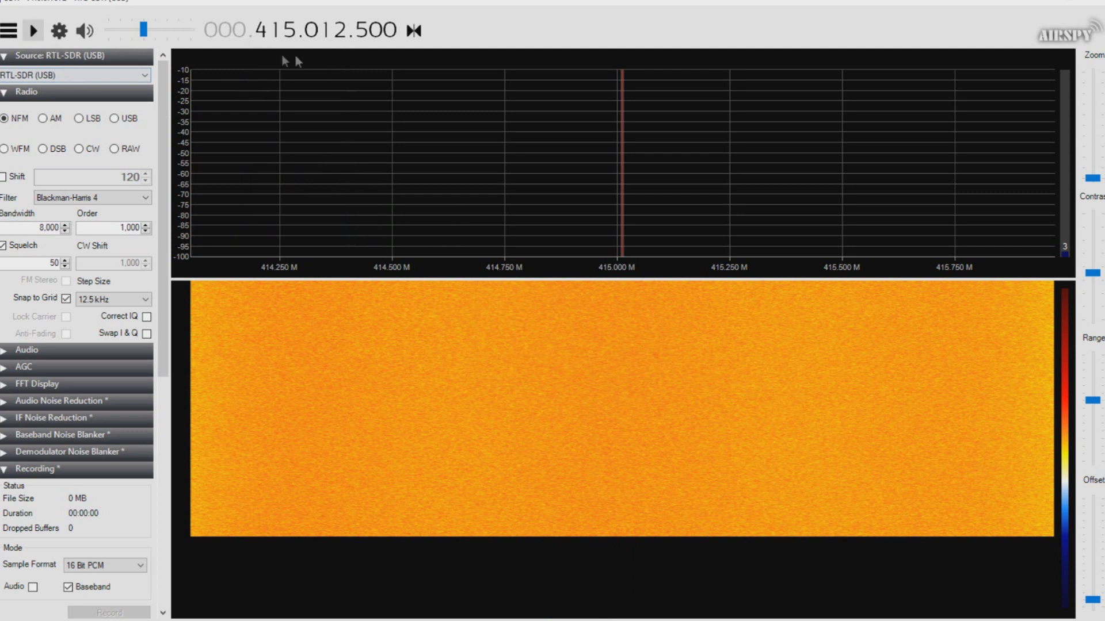
pyautogui.click(33, 31)
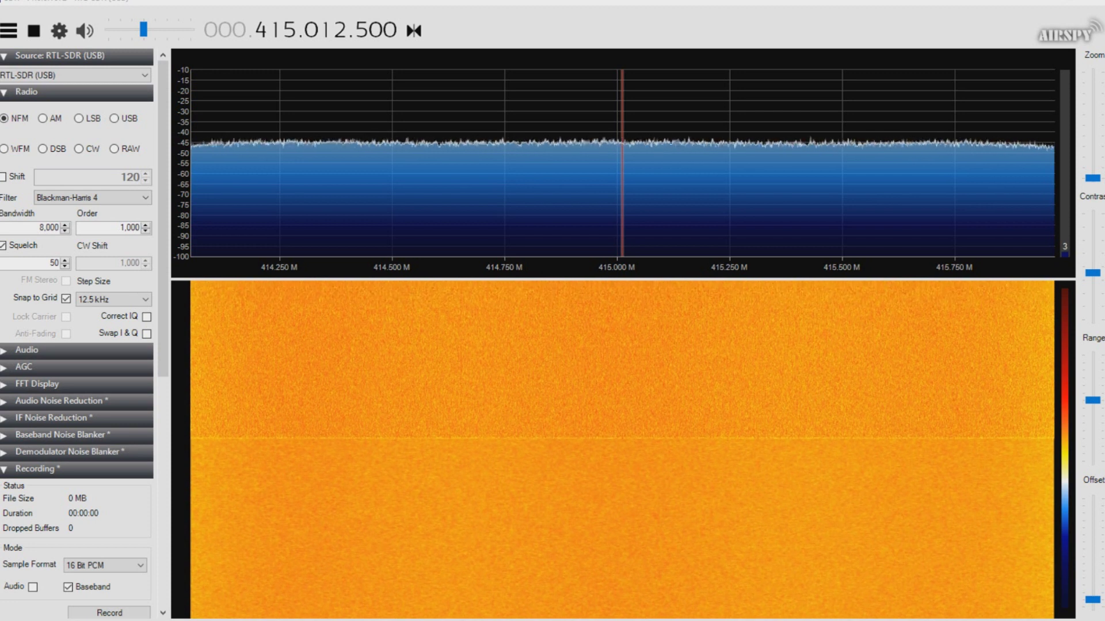
pyautogui.click(262, 37)
pyautogui.write('315')
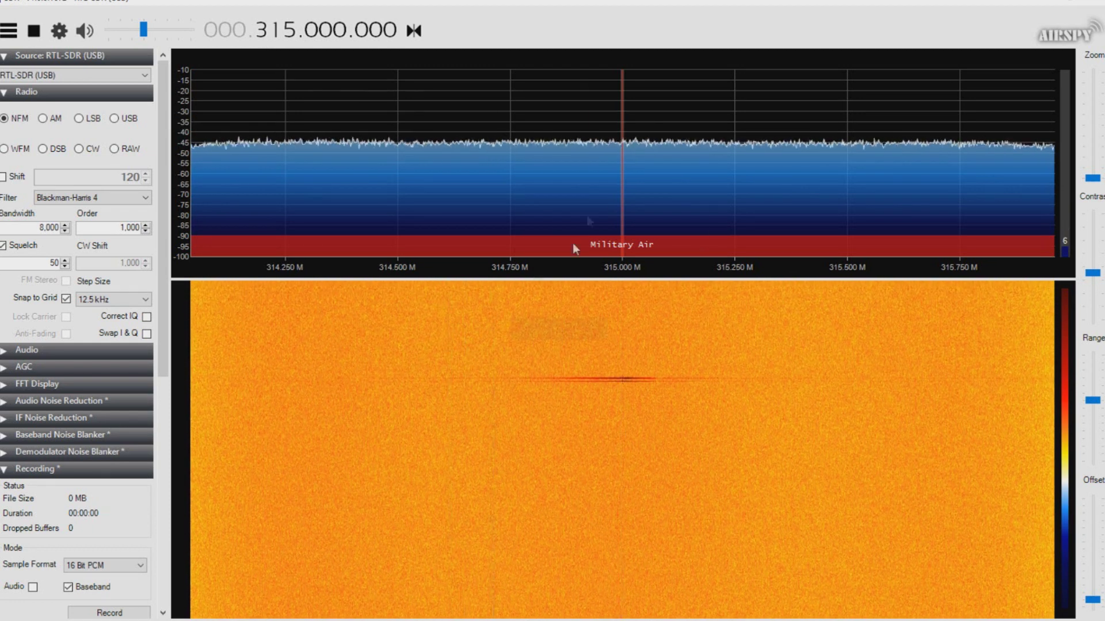
# Snap tuning to the key fob burst at 315.012.500, then stop receiving
pyautogui.click(630, 194)
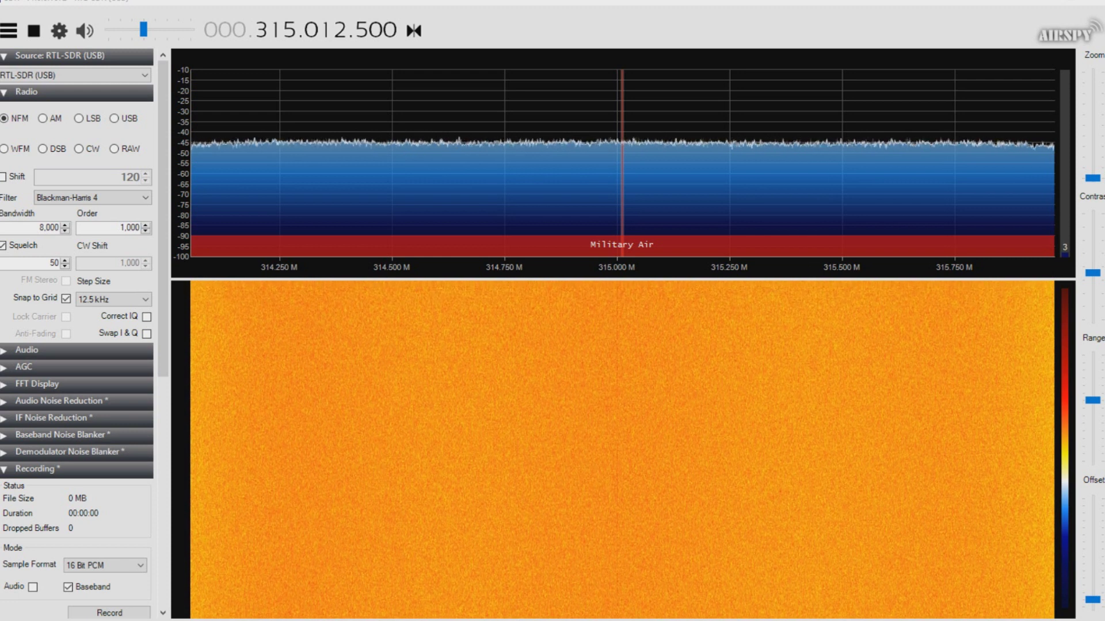
pyautogui.click(34, 31)
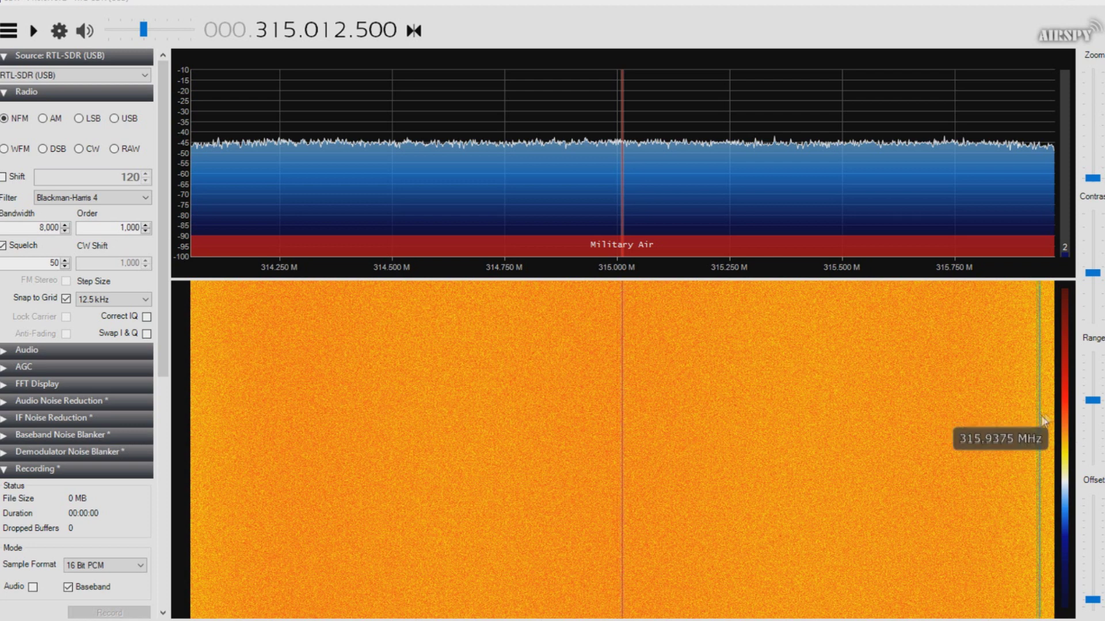
# Minimize SDR# to bring the PuTTY terminal back in front
pyautogui.click(1034, 1)
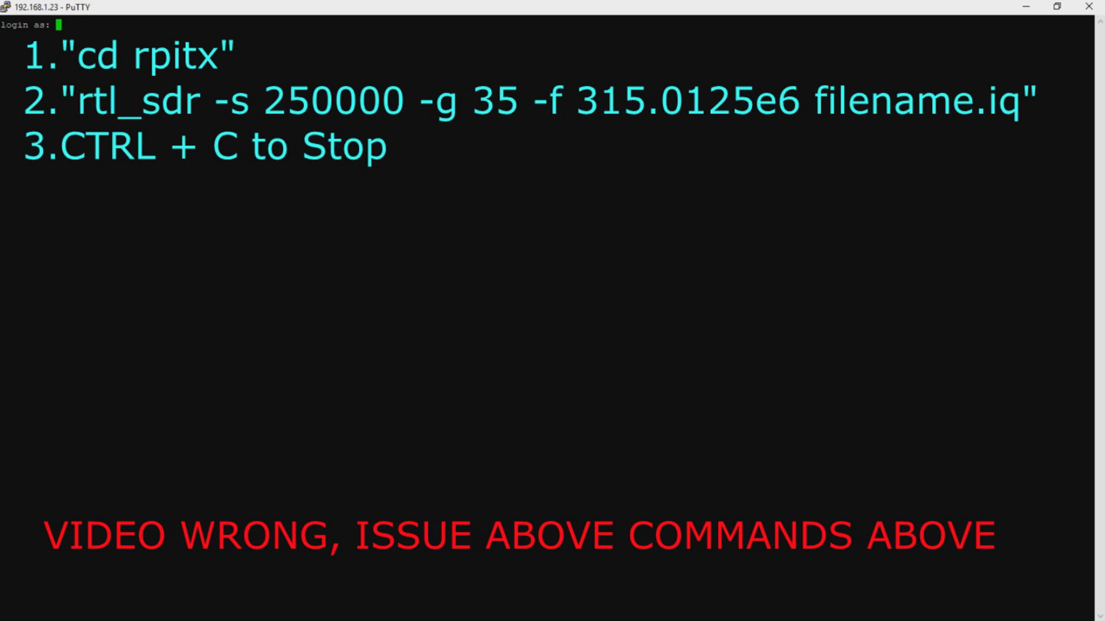
# Log in to the Raspberry Pi with its username and password
pyautogui.write('pi')
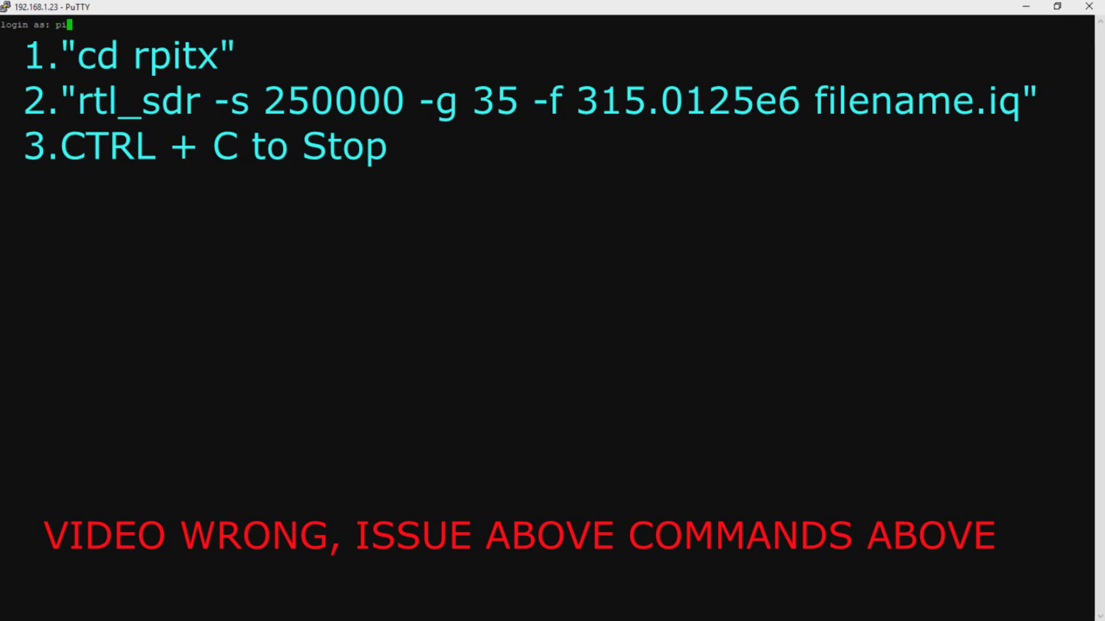
pyautogui.press('Return')
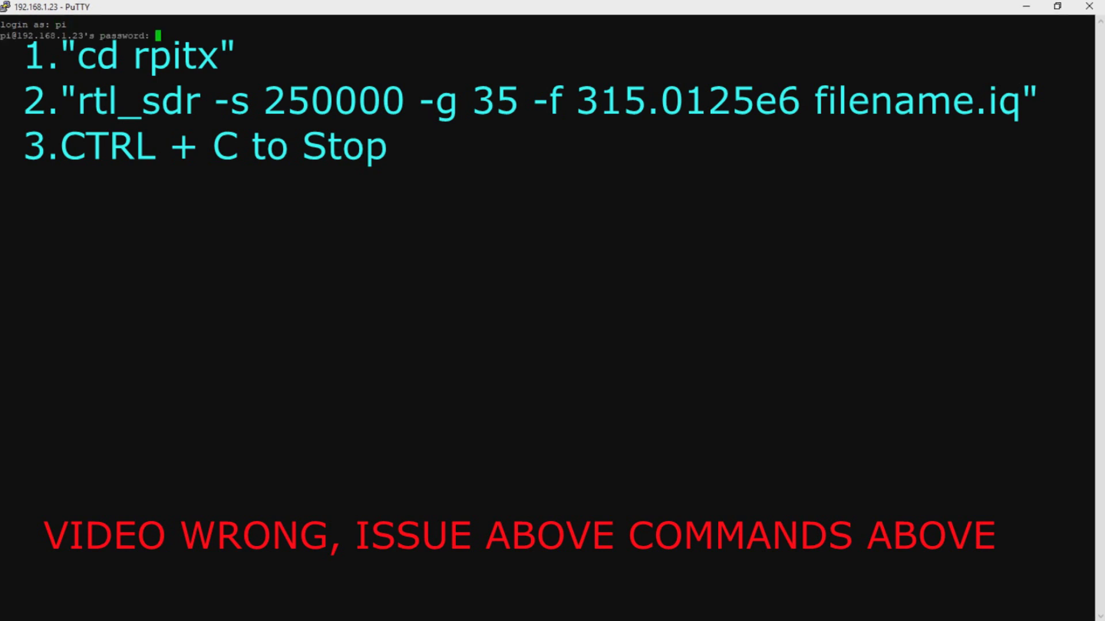
pyautogui.press('Return')
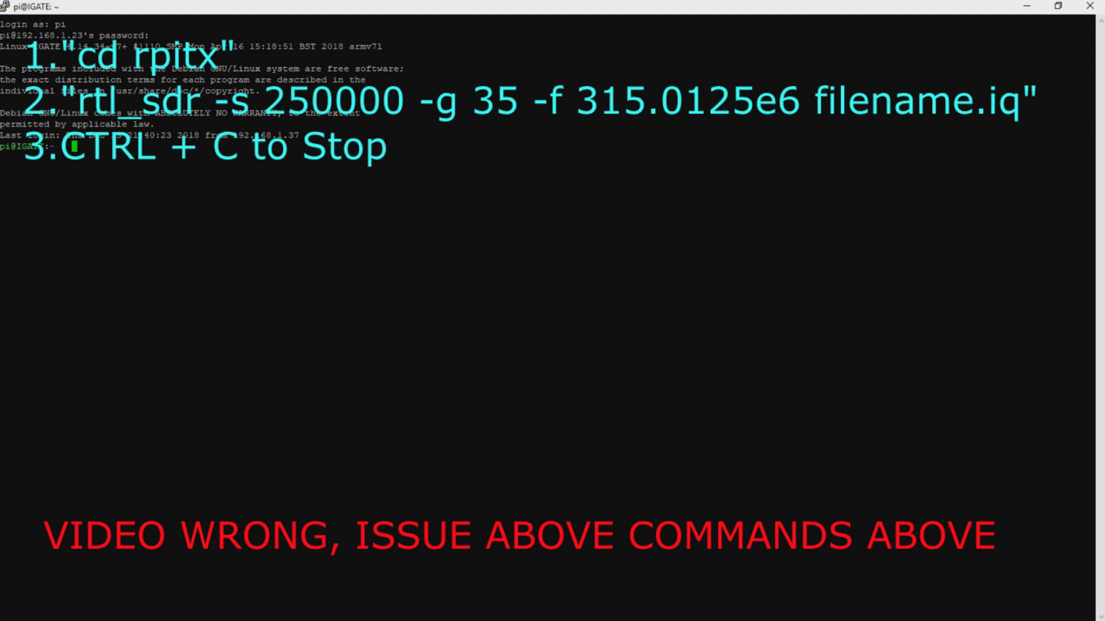
# Change into the rpitx folder and list its files
pyautogui.write('cd ')
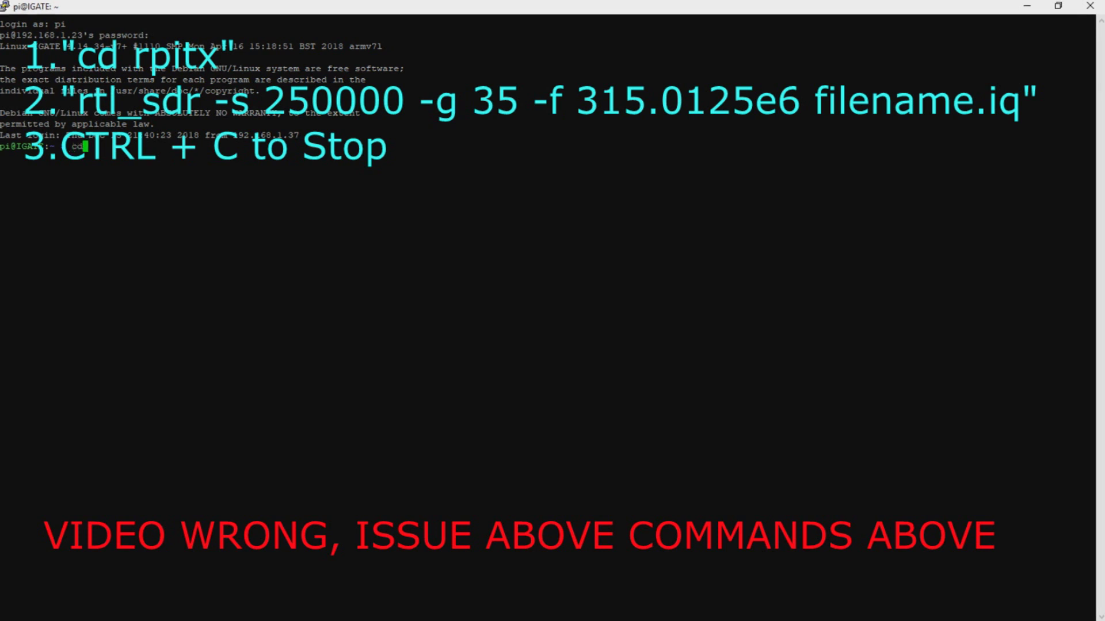
pyautogui.write('rpitx')
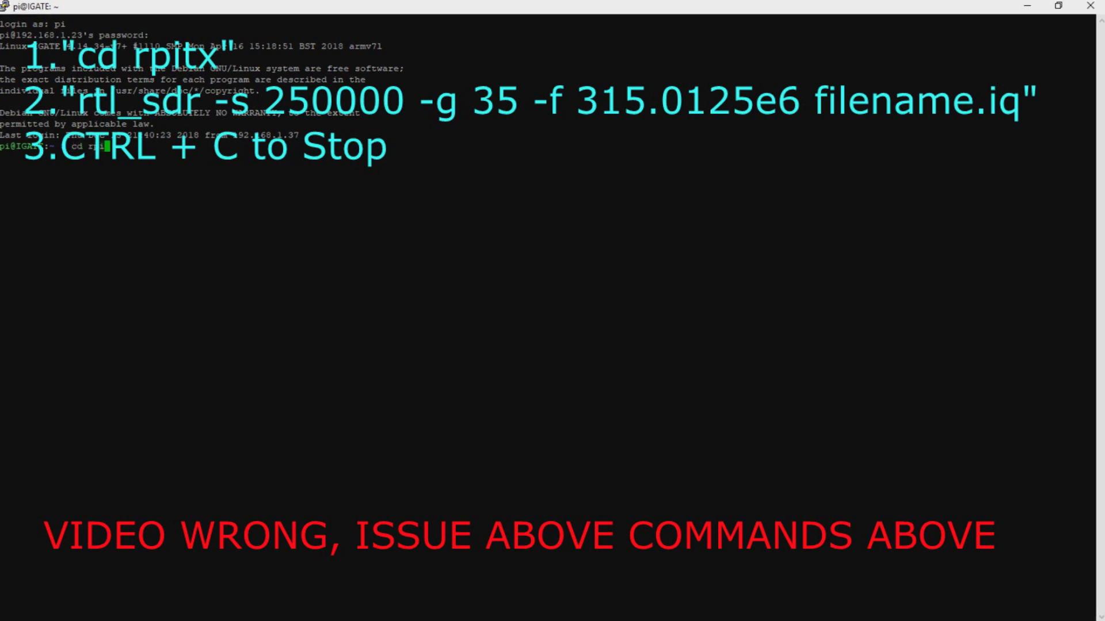
pyautogui.press('Return')
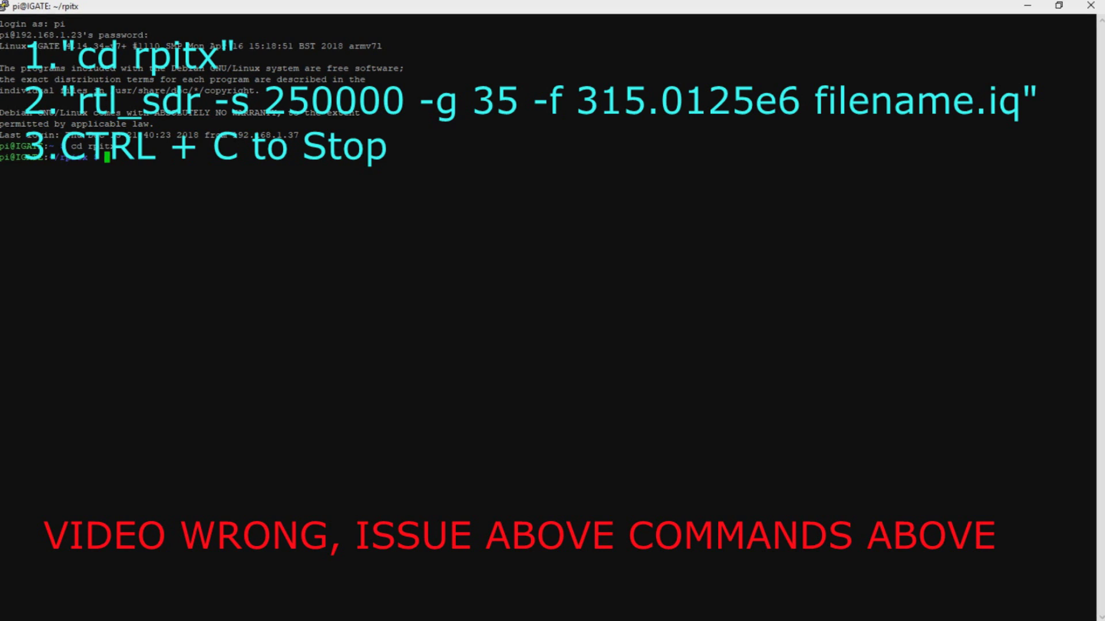
pyautogui.write('ls')
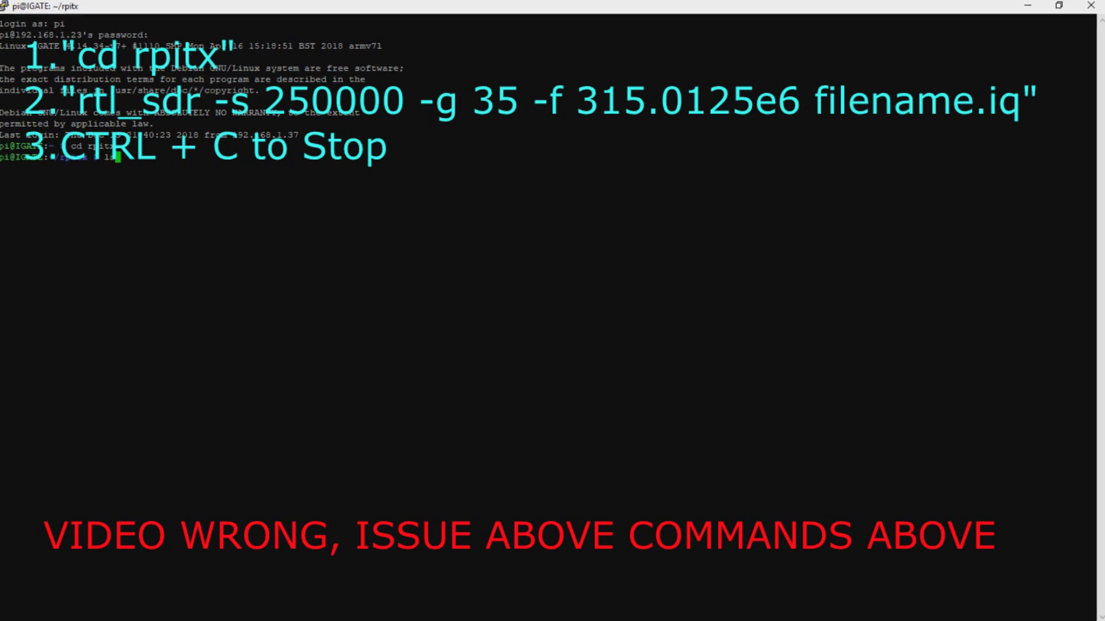
pyautogui.press('Return')
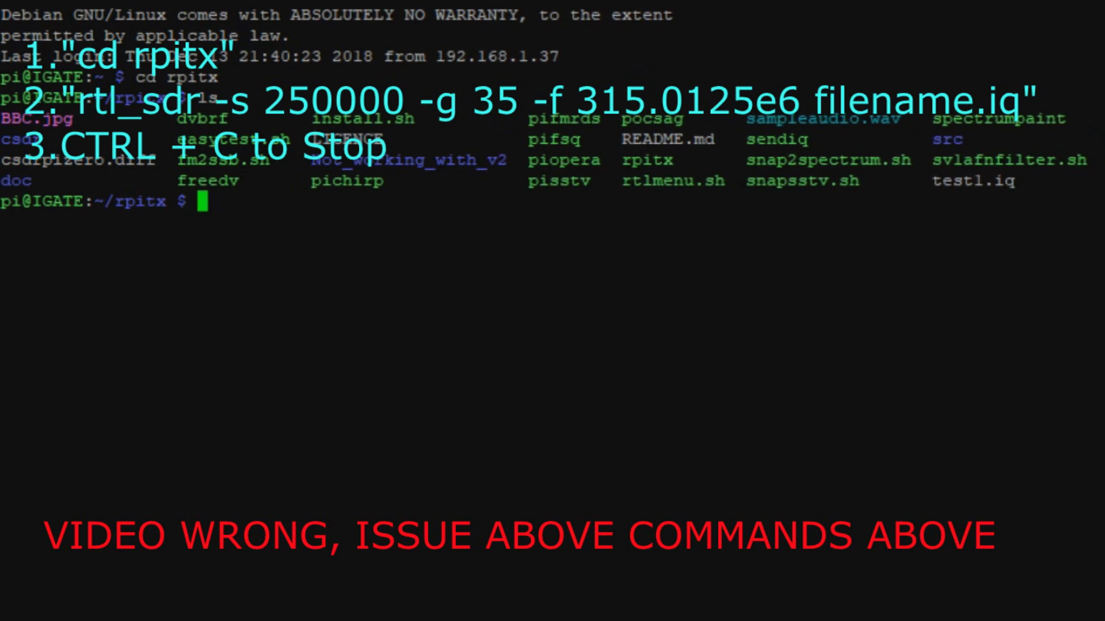
# Start the capture command rtl-sdr -s 250000 -g 35 -f 315012500 at the rpitx prompt
pyautogui.write('rtl')
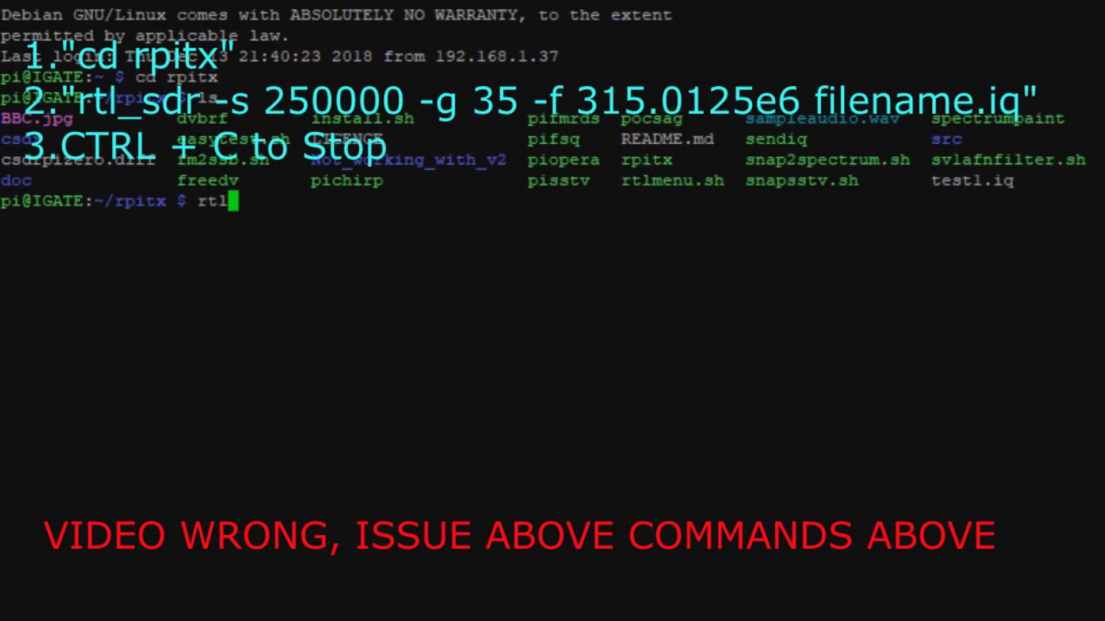
pyautogui.write('-sdr')
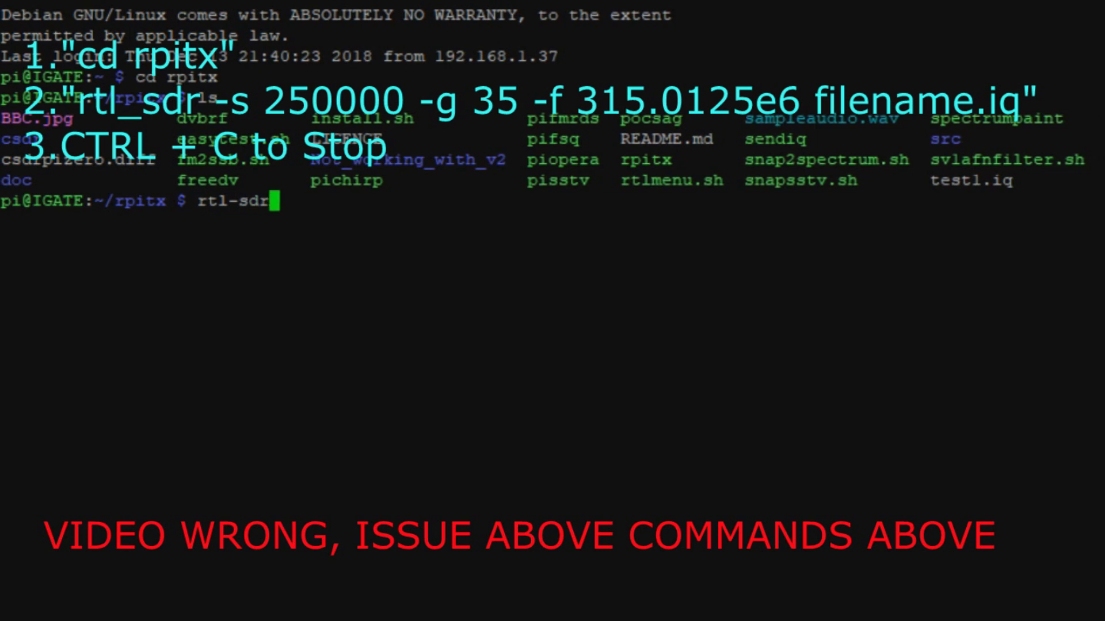
pyautogui.write(' -s ')
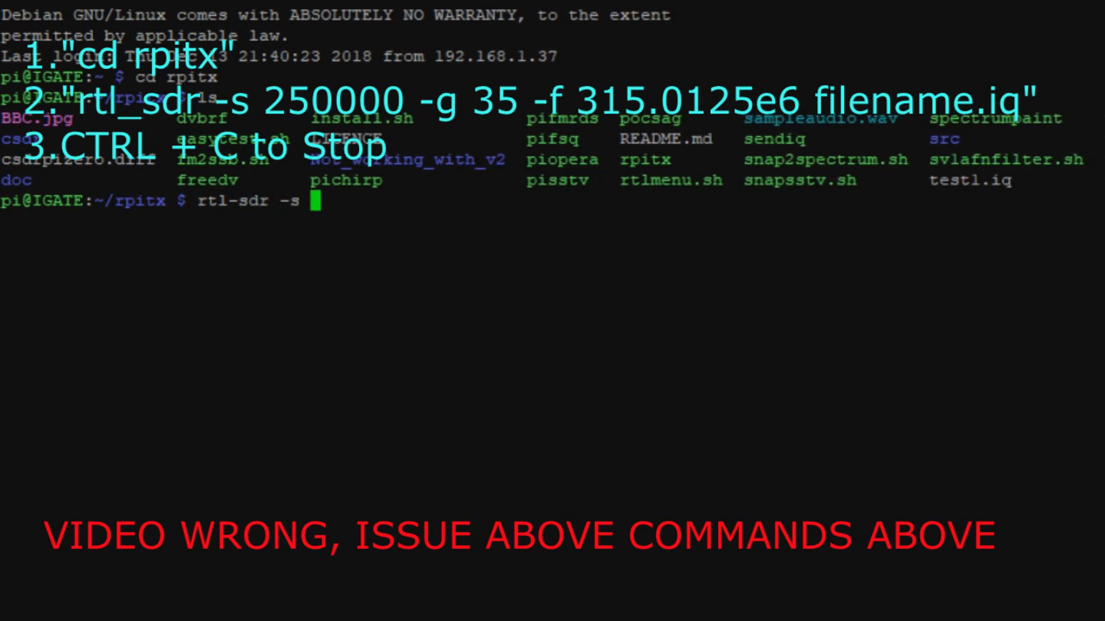
pyautogui.write('25')
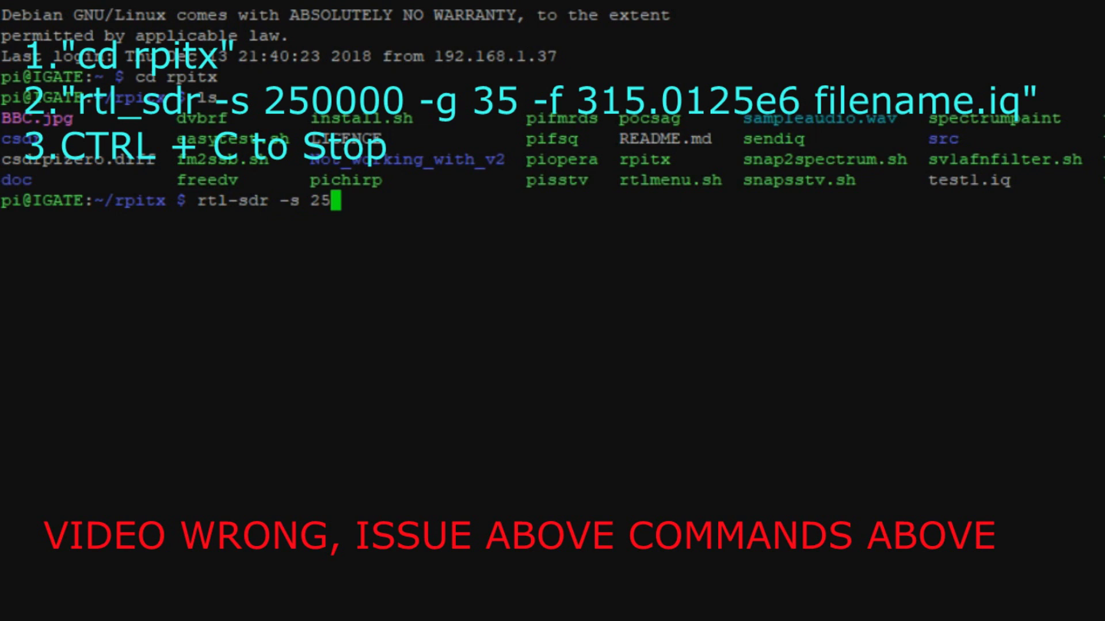
pyautogui.write('000')
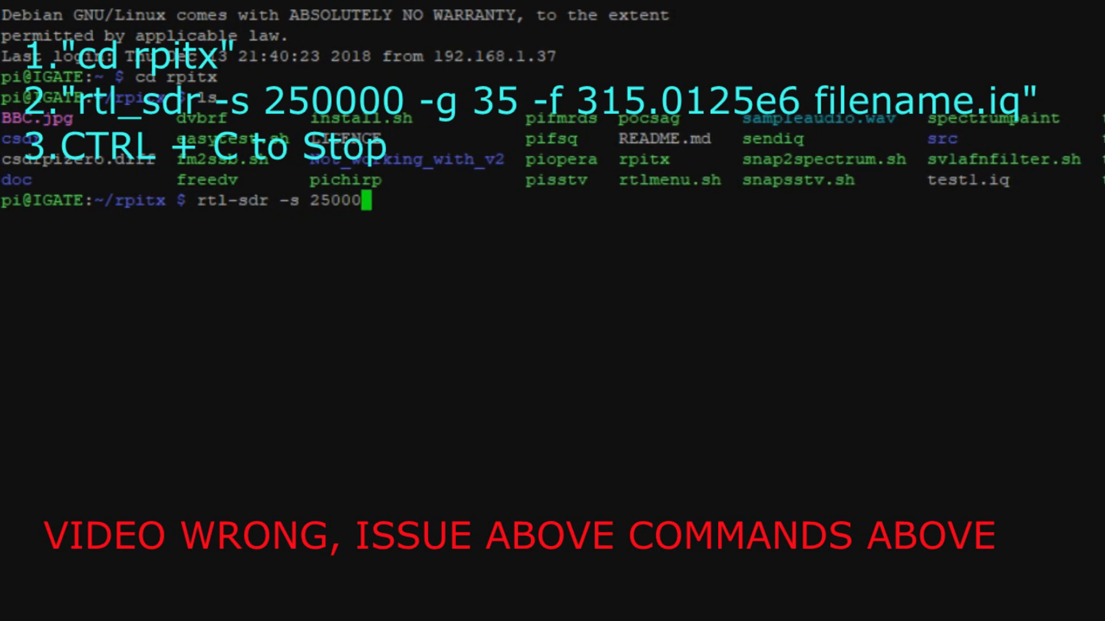
pyautogui.write('0 -g')
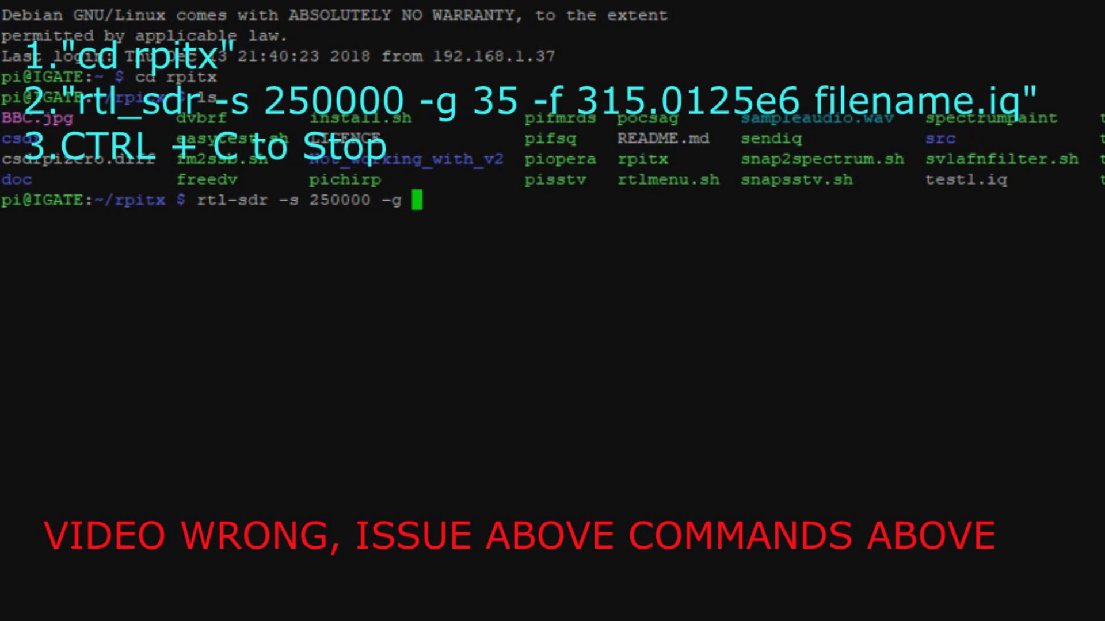
pyautogui.write(' 35')
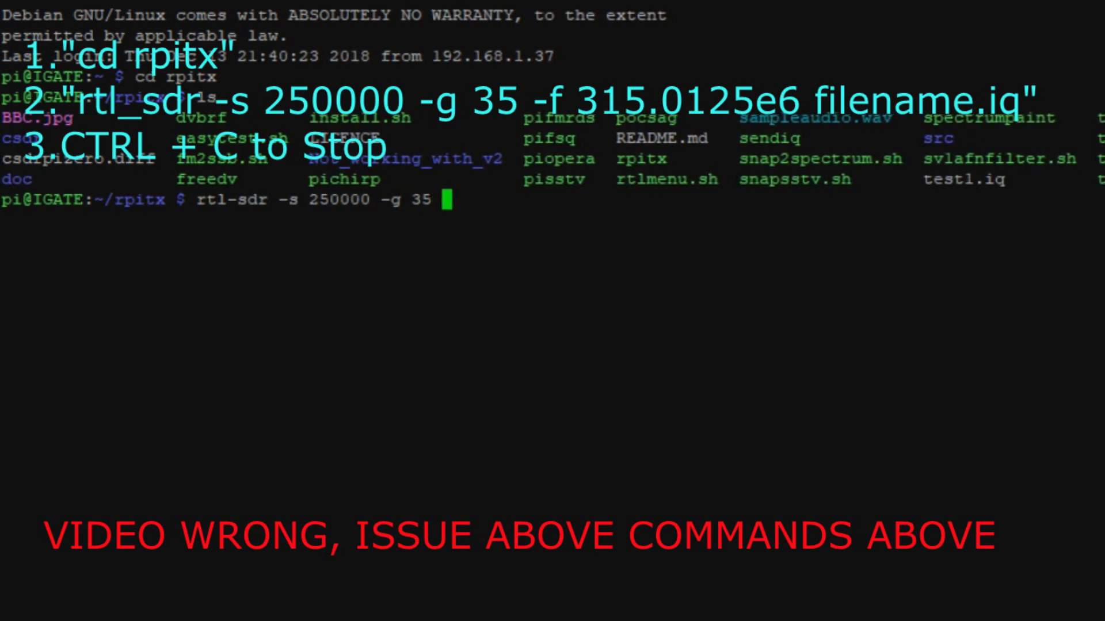
pyautogui.write(' -f')
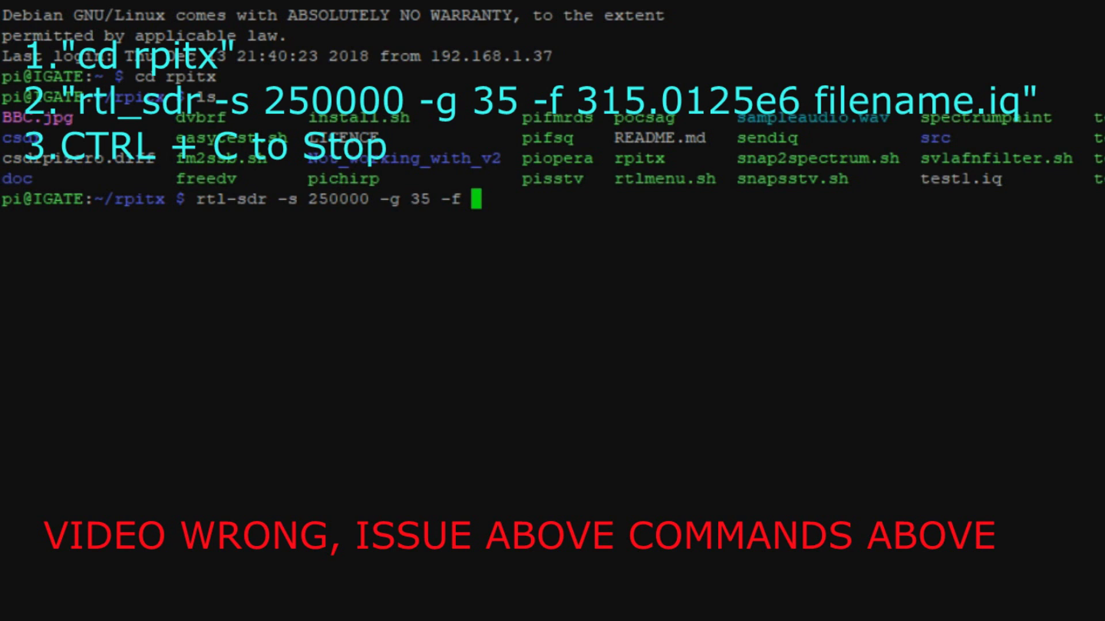
pyautogui.write(' 3150')
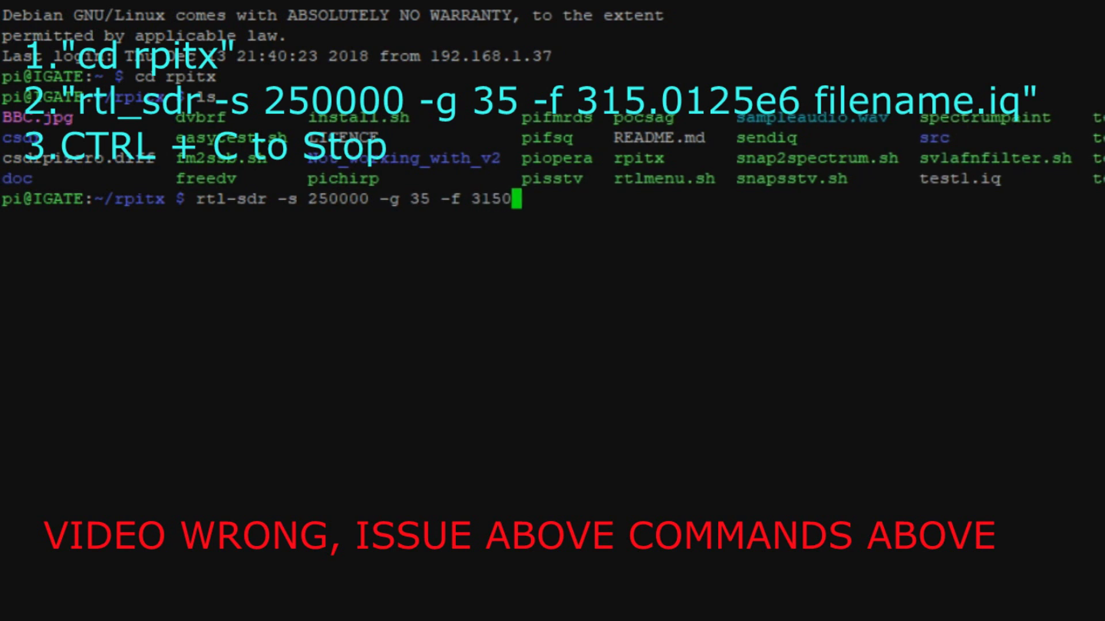
pyautogui.write('12500')
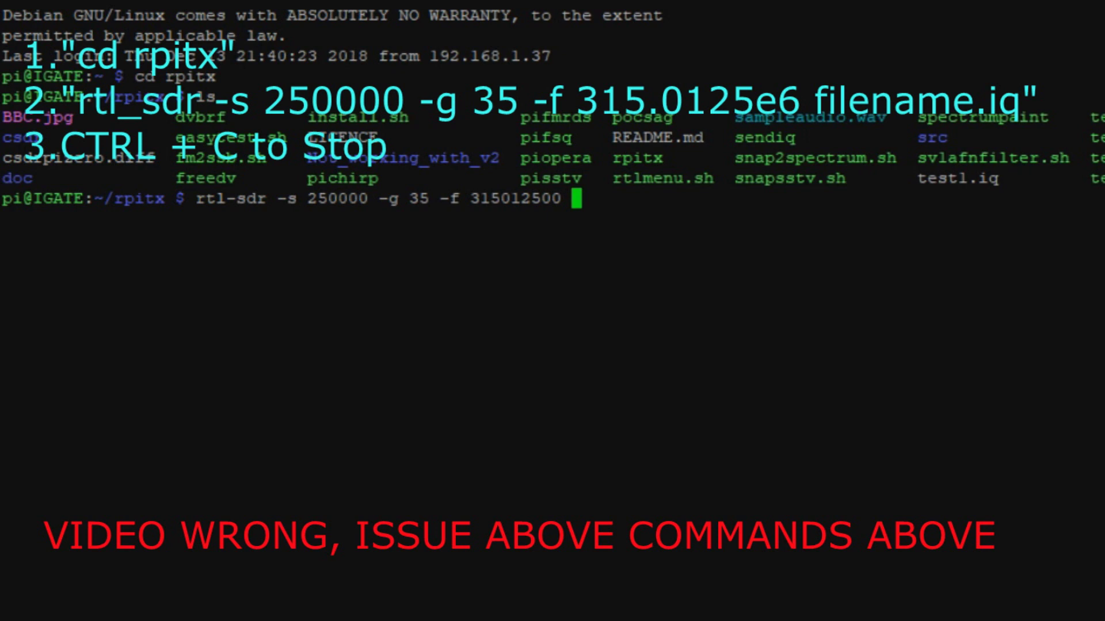
# Change the frequency to 315012500e6 and begin the output filename 'unlockcar.'
pyautogui.press('BackSpace')
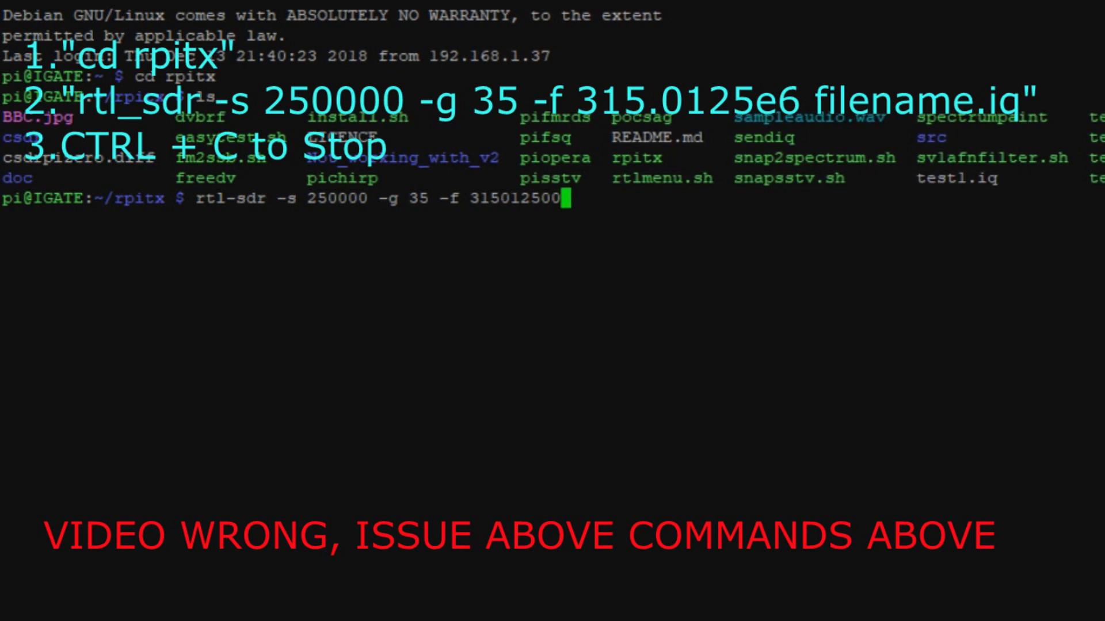
pyautogui.write('e')
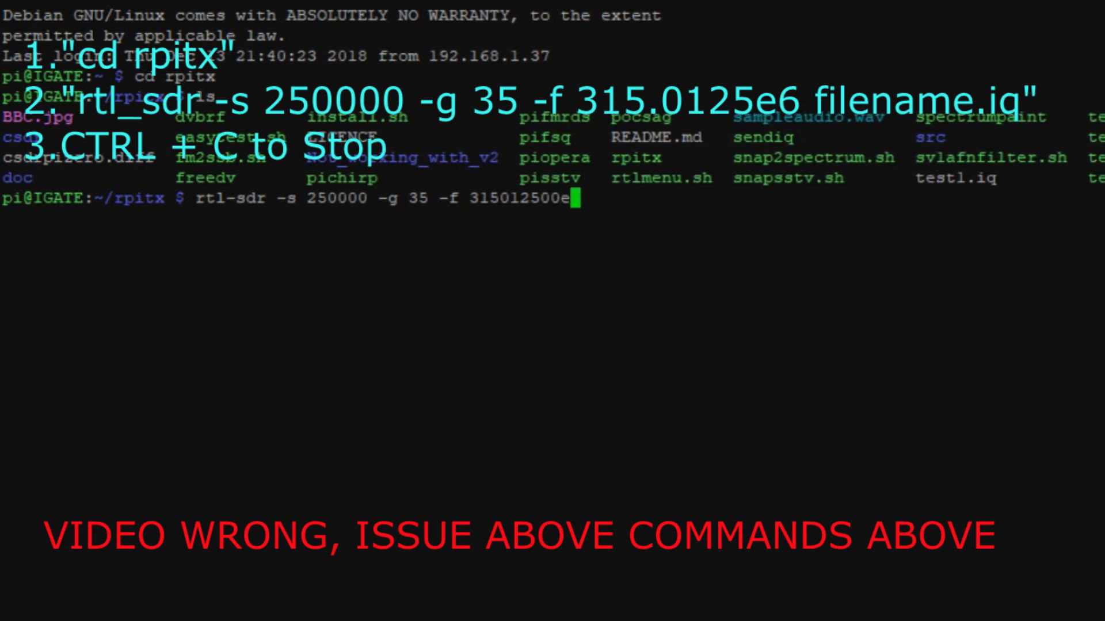
pyautogui.write('6')
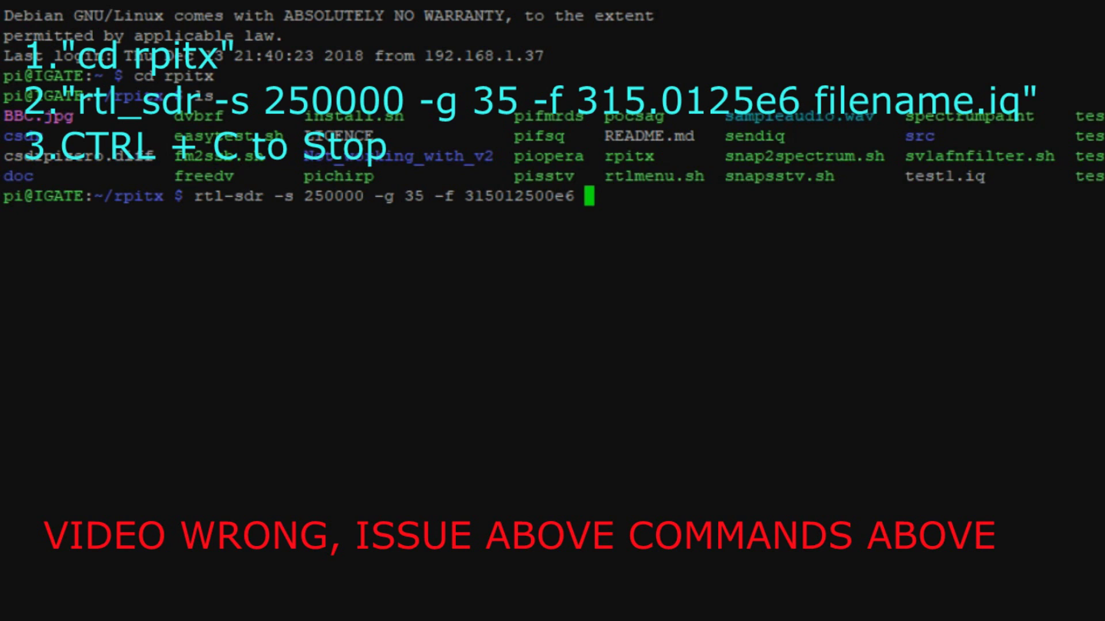
pyautogui.write('unlockcart')
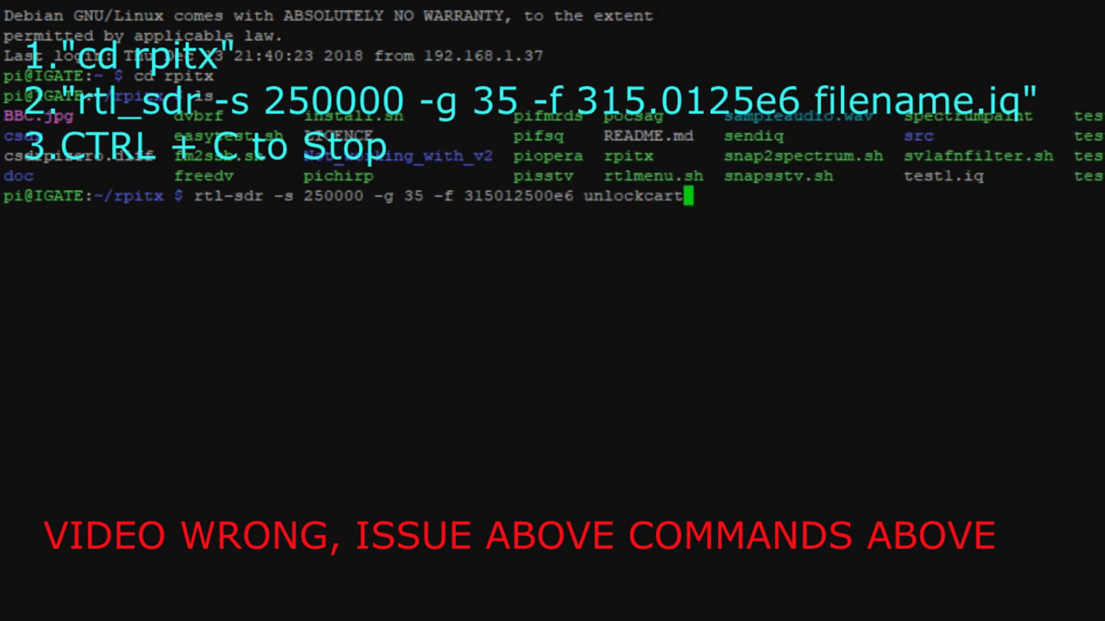
pyautogui.press('BackSpace')
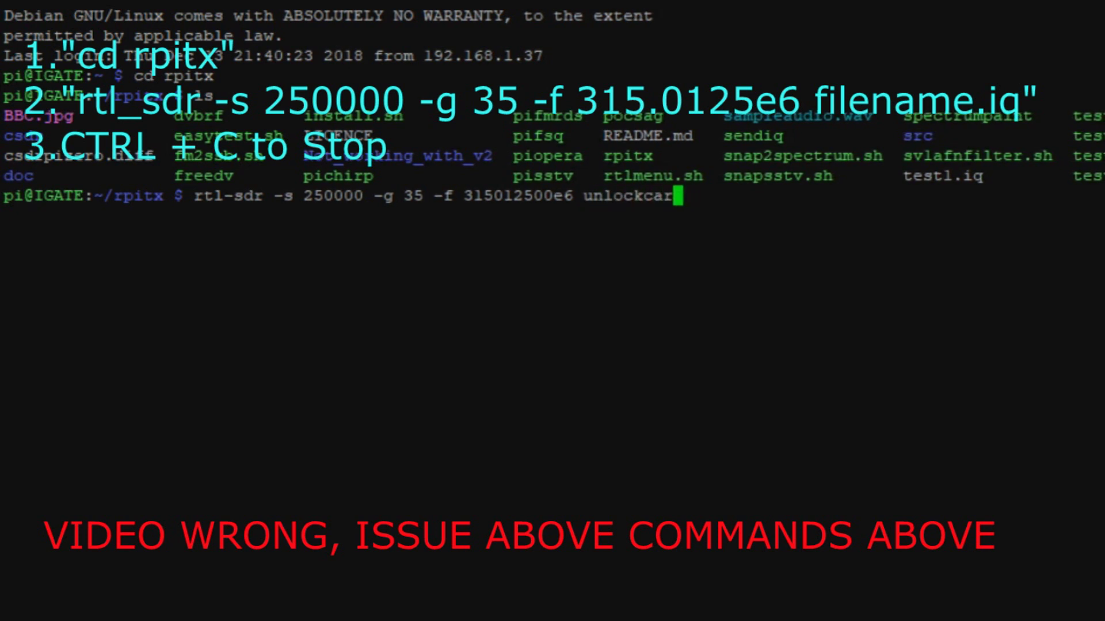
pyautogui.write('.iq')
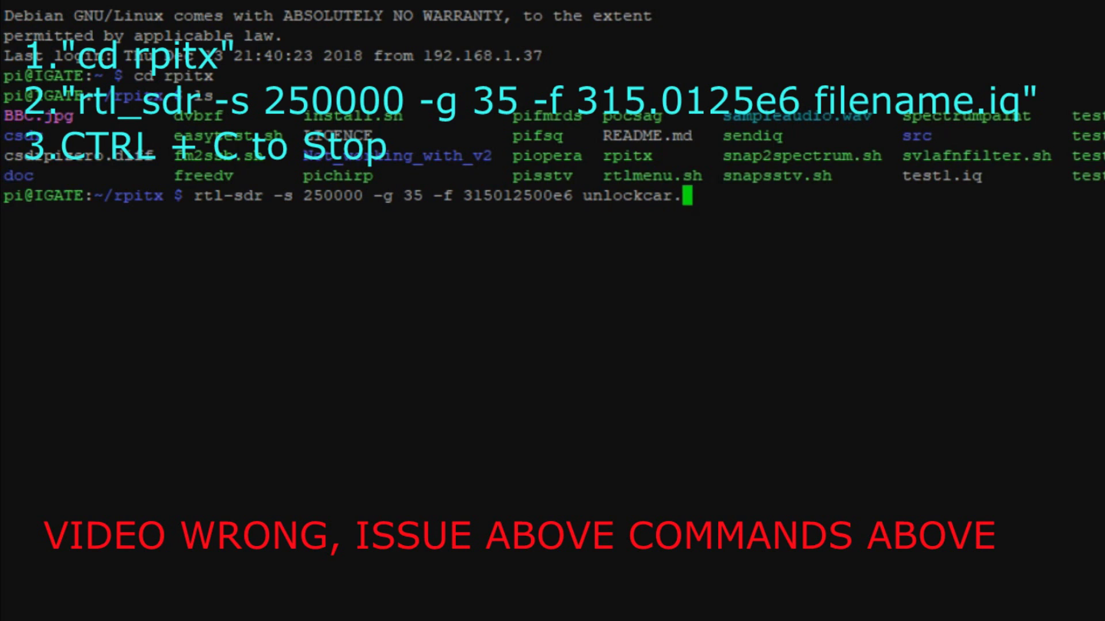
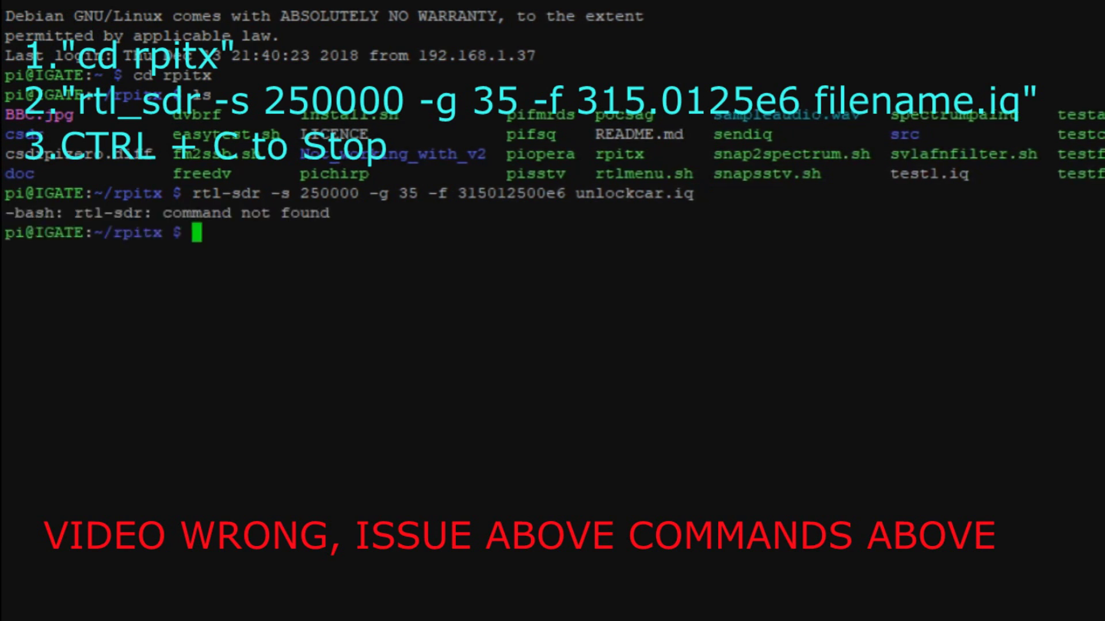
# Recall the failed rtl-sdr capture command and move the cursor back toward its hyphen
pyautogui.press('Up')
pyautogui.press('Left')
pyautogui.press('Left')
pyautogui.press('Left')
pyautogui.press('Left')
pyautogui.press('Left')
pyautogui.press('Left')
pyautogui.press('Left')
pyautogui.press('Left')
pyautogui.press('Left')
pyautogui.press('Left')
pyautogui.press('Left')
pyautogui.press('Left')
pyautogui.press('Left')
pyautogui.press('Left')
pyautogui.press('Left')
pyautogui.press('Left')
pyautogui.press('Left')
pyautogui.press('Left')
pyautogui.press('Left')
pyautogui.press('Left')
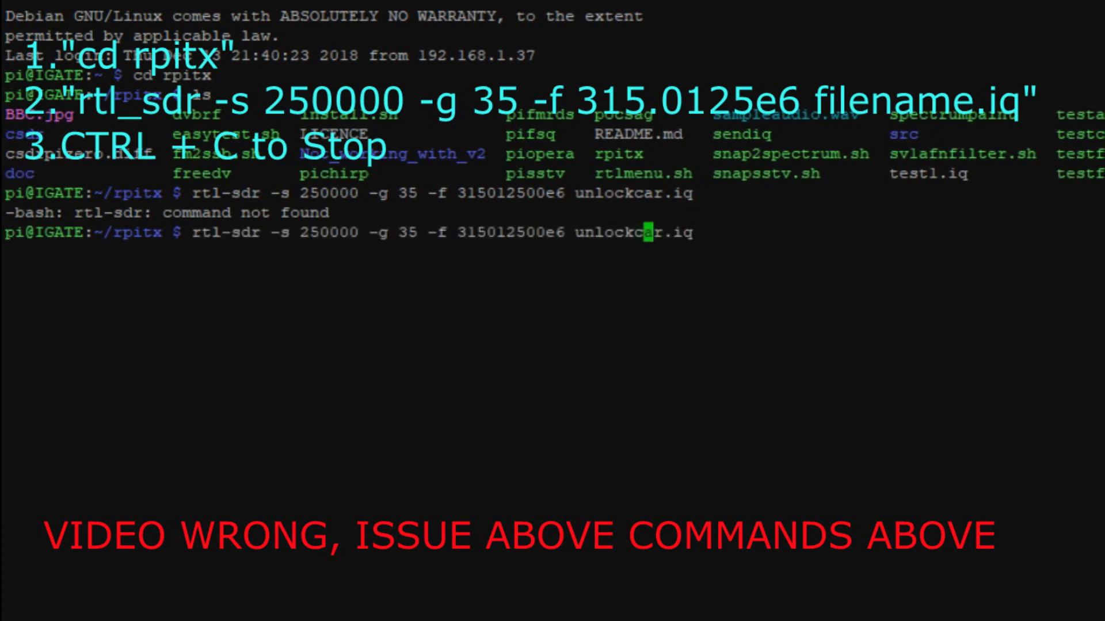
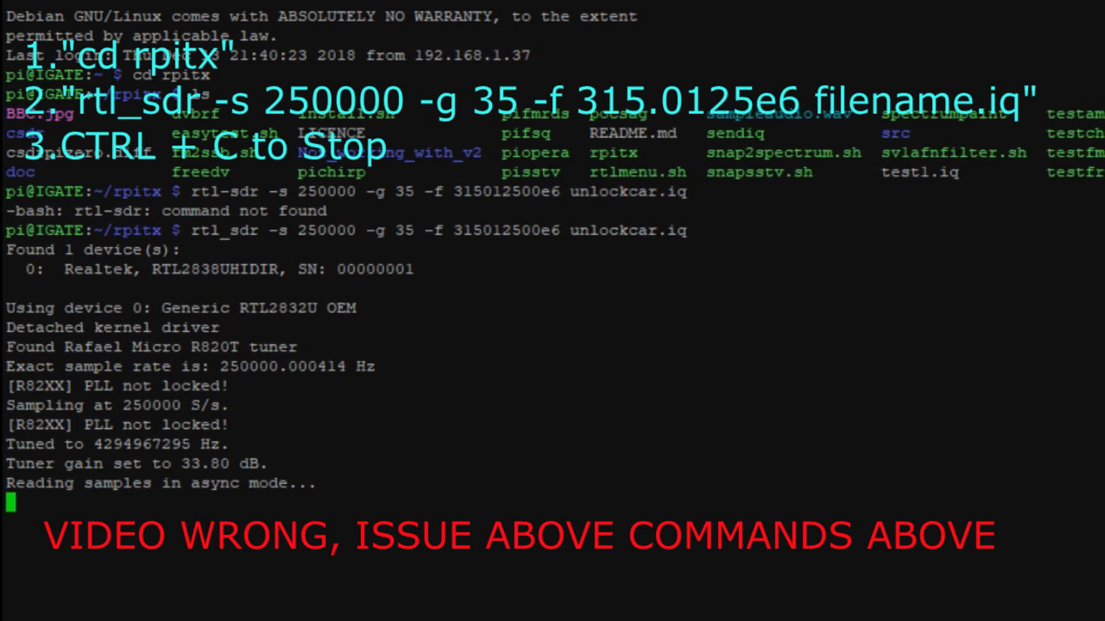
# Stop the running rtl_sdr capture to unlockcar.iq with Ctrl+C
pyautogui.hotkey('ctrl', 'c')
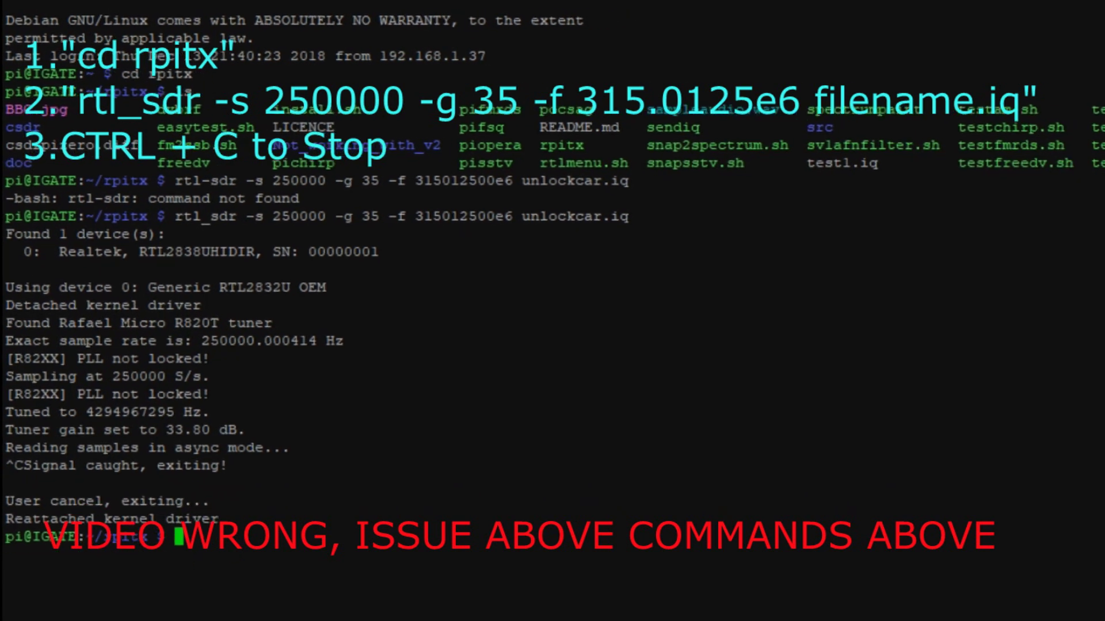
# List the rpitx folder with ls and highlight the new unlockcar.iq file
pyautogui.write('ls')
pyautogui.press('Return')
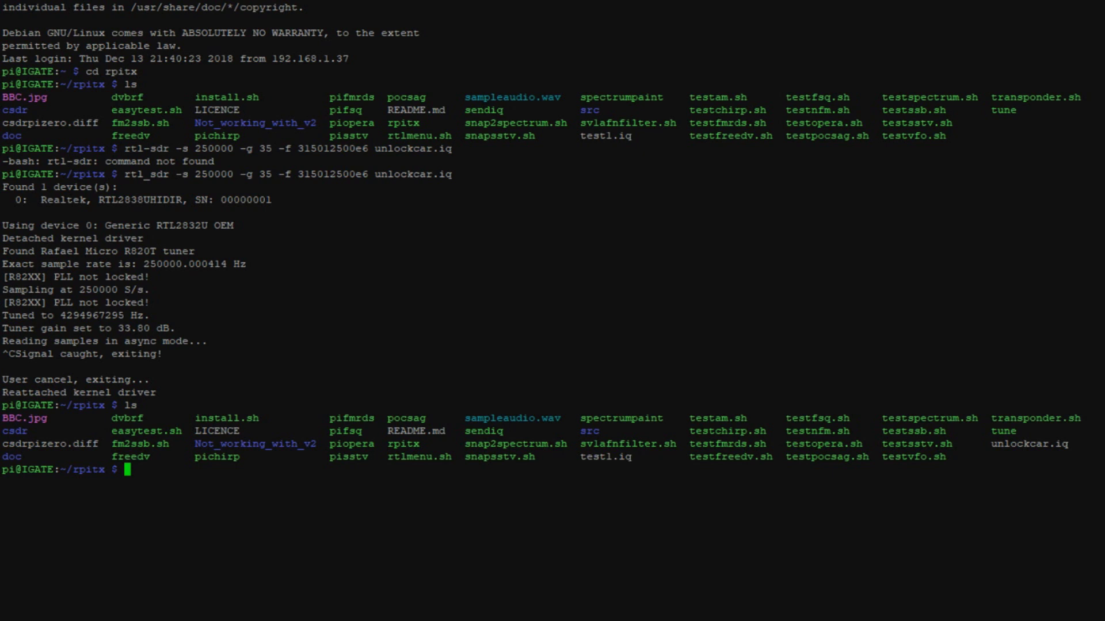
pyautogui.moveTo(1102, 444); pyautogui.dragTo(990, 443)
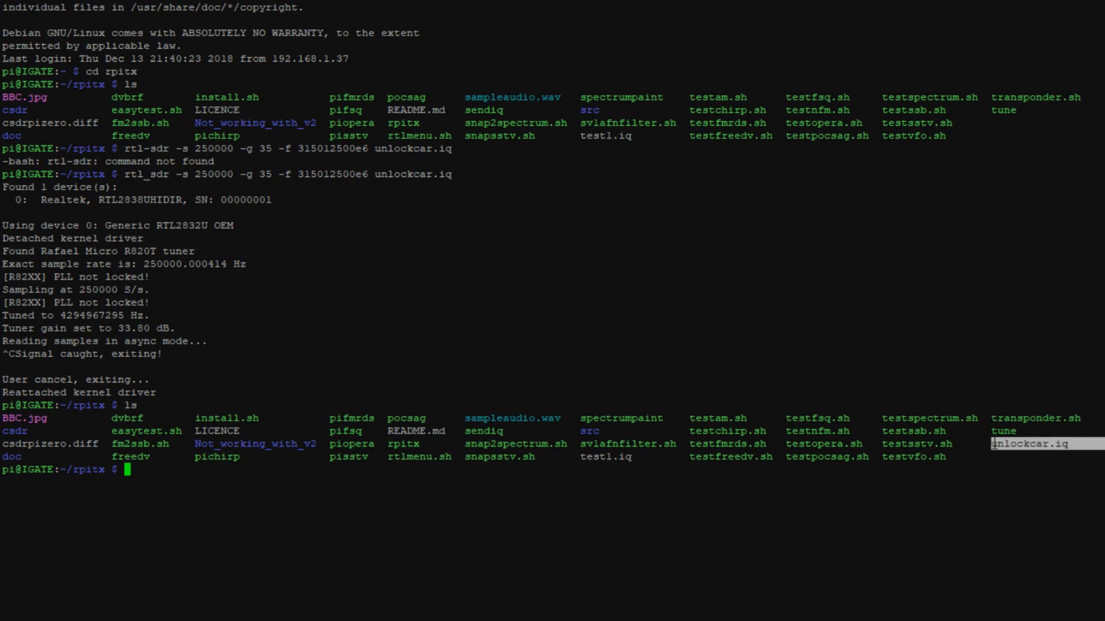
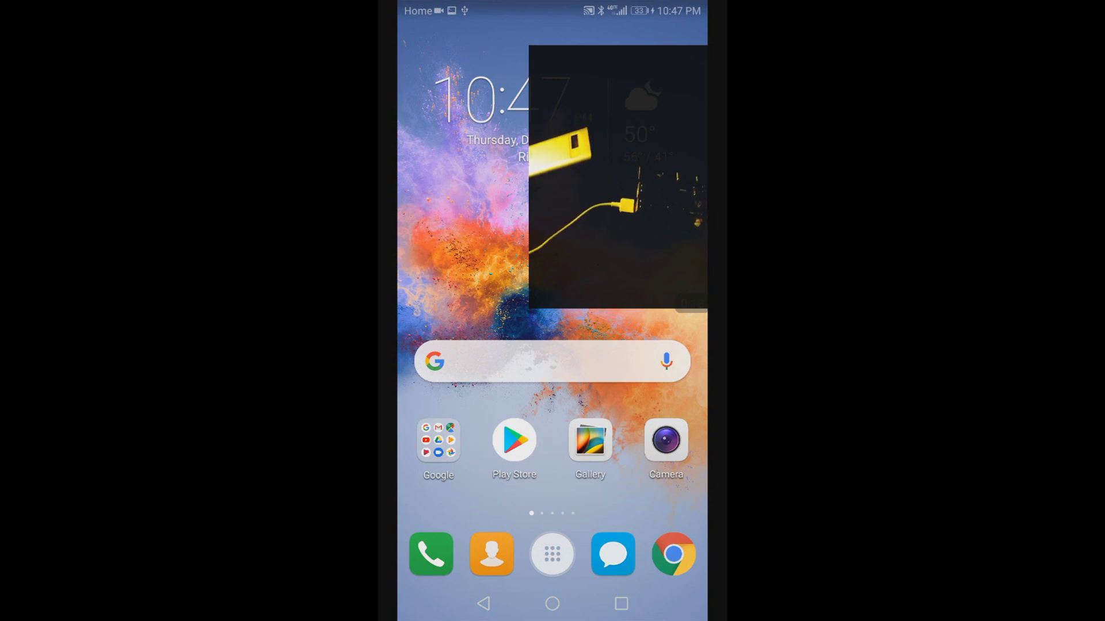
# Run ip neigh in Terminal Emulator to find the Pi at 192.168.42.155, then return home
pyautogui.click(552, 554)
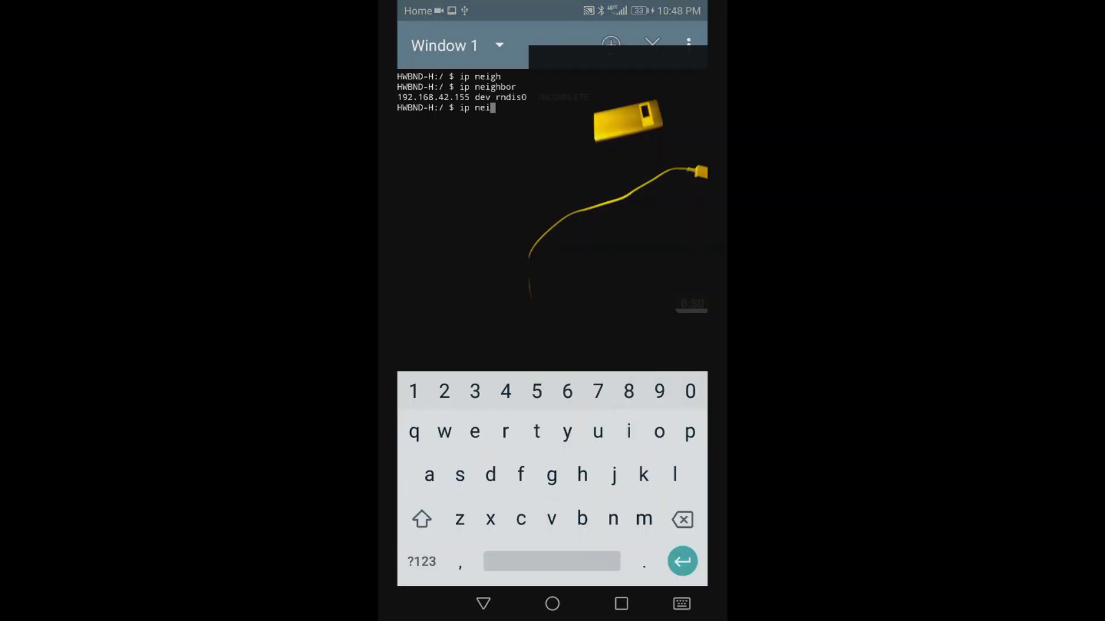
pyautogui.write('gh')
pyautogui.press('Return')
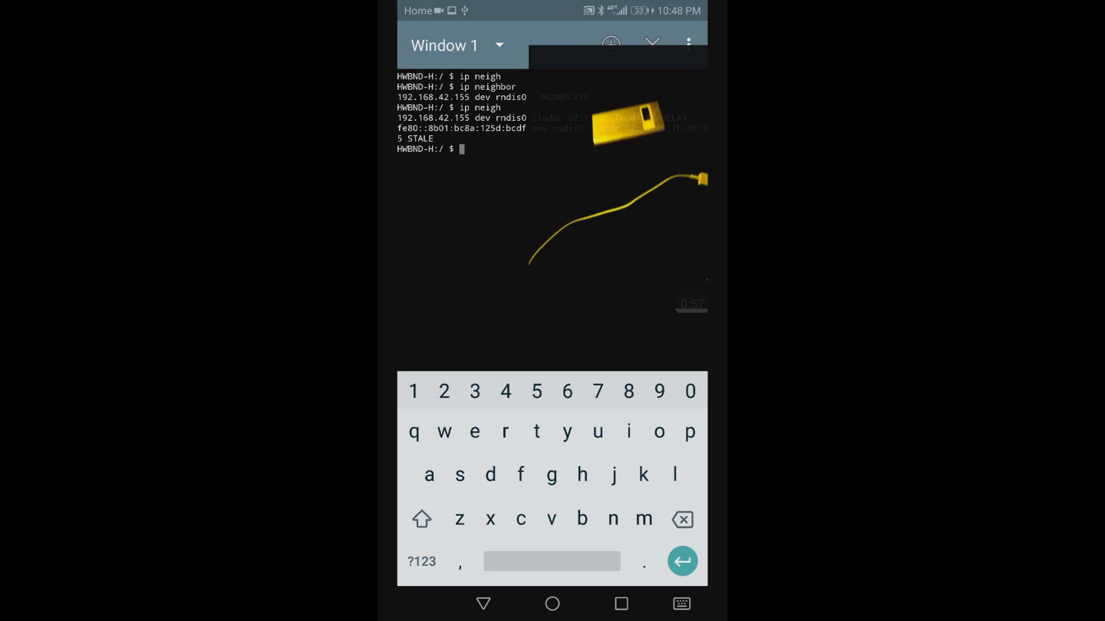
pyautogui.click(553, 604)
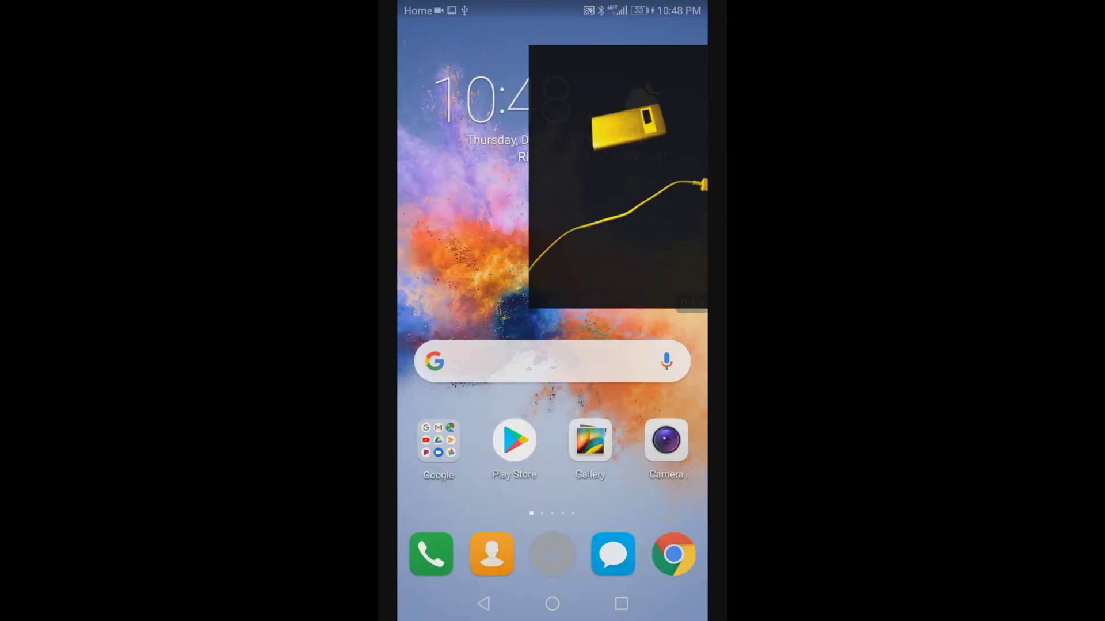
# Find JuiceSSH through the app drawer search and launch it
pyautogui.moveTo(552, 507); pyautogui.dragTo(552, 230)
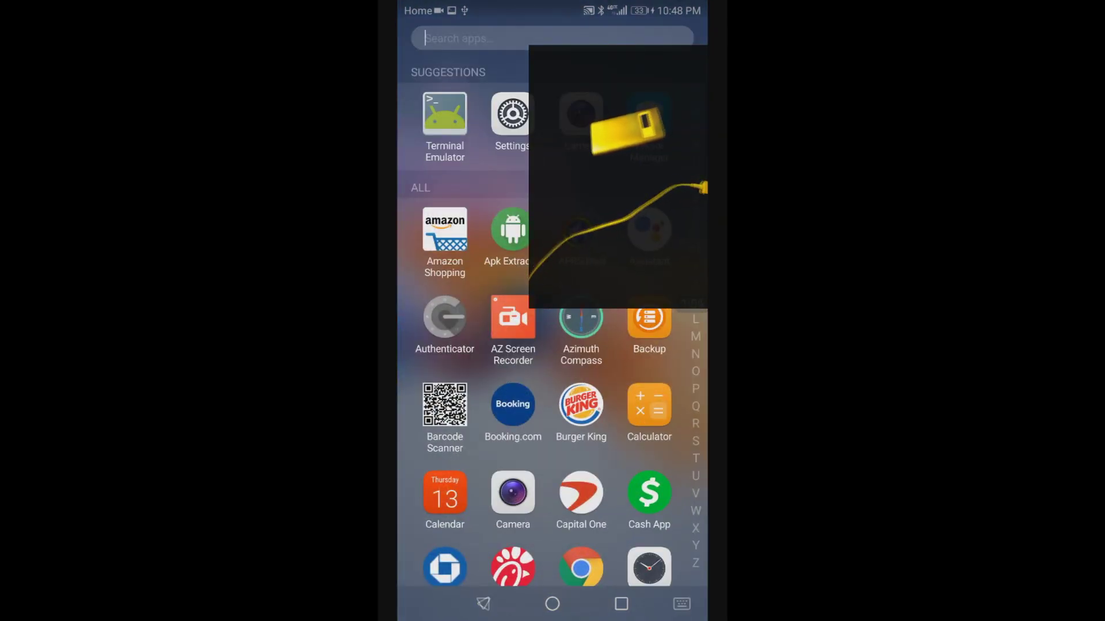
pyautogui.click(454, 38)
pyautogui.write('jus')
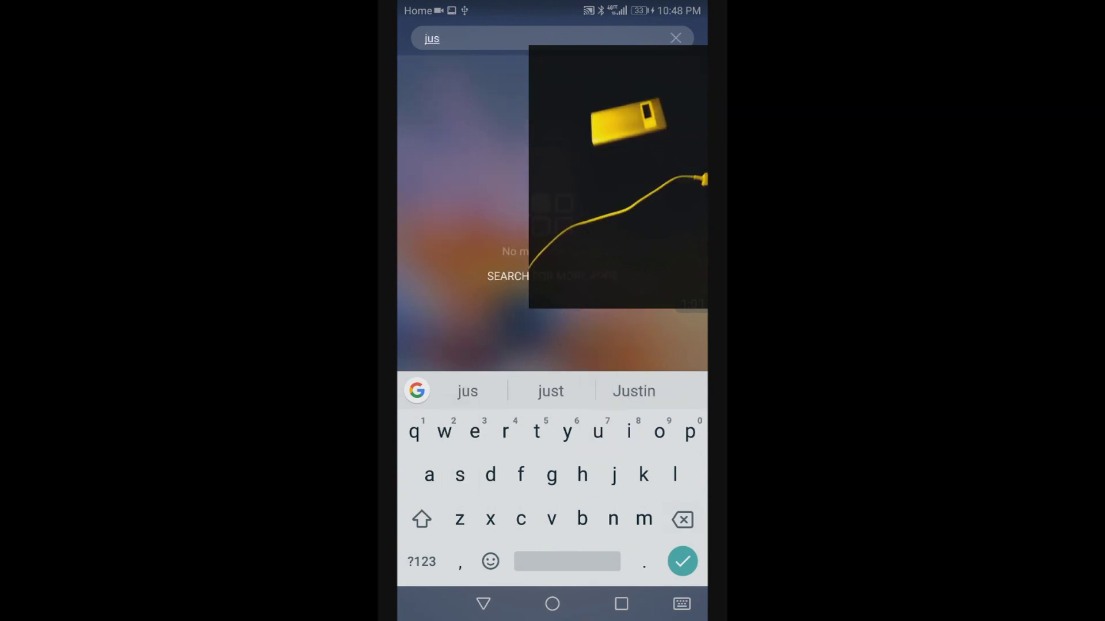
pyautogui.press('BackSpace')
pyautogui.click(447, 86)
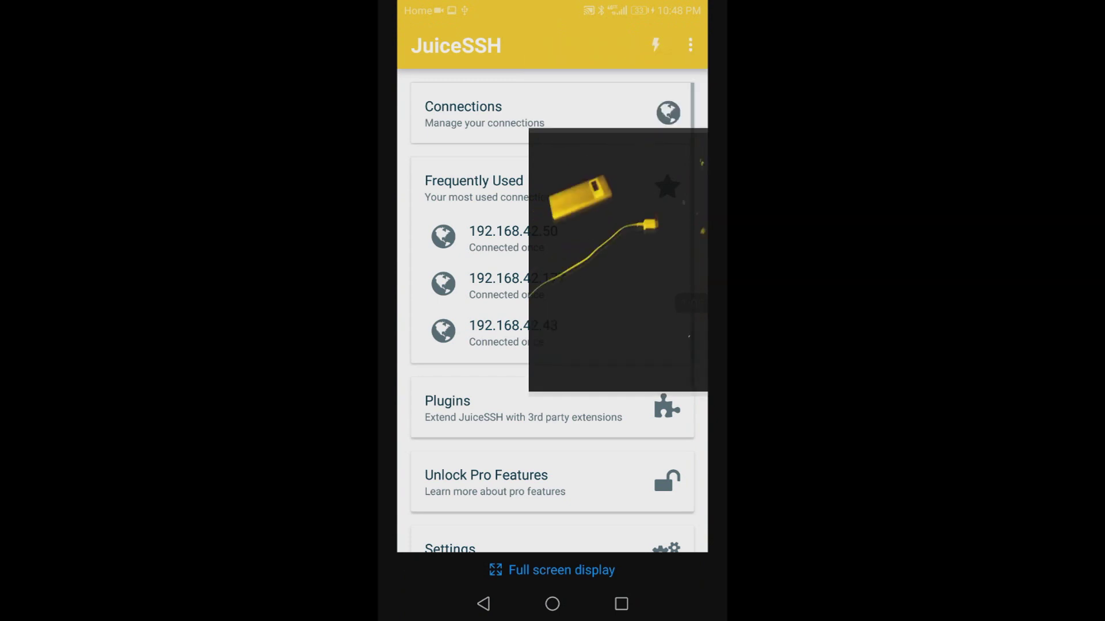
# Start a Quick Connect to host 192.168.42.155 and confirm the connection
pyautogui.click(655, 44)
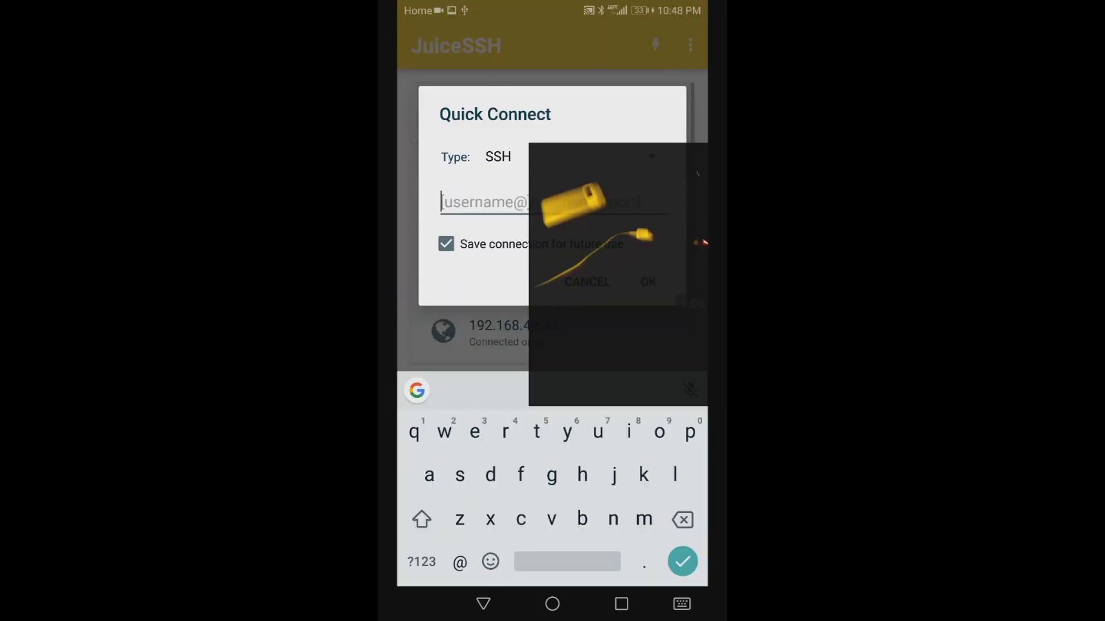
pyautogui.click(421, 562)
pyautogui.write('19')
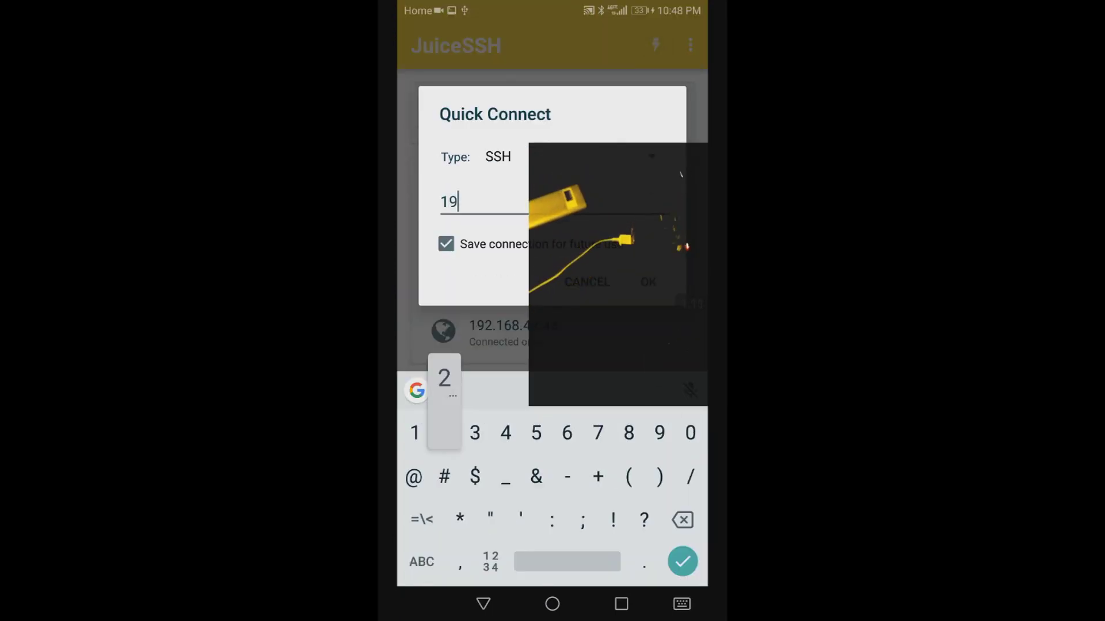
pyautogui.write('2.168')
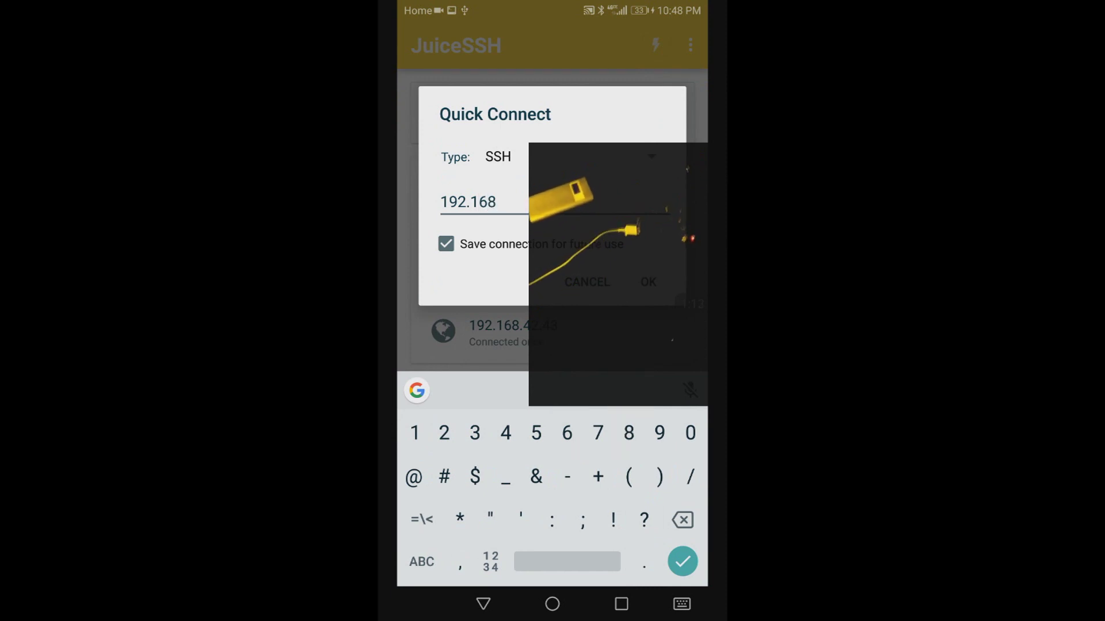
pyautogui.write('.42.')
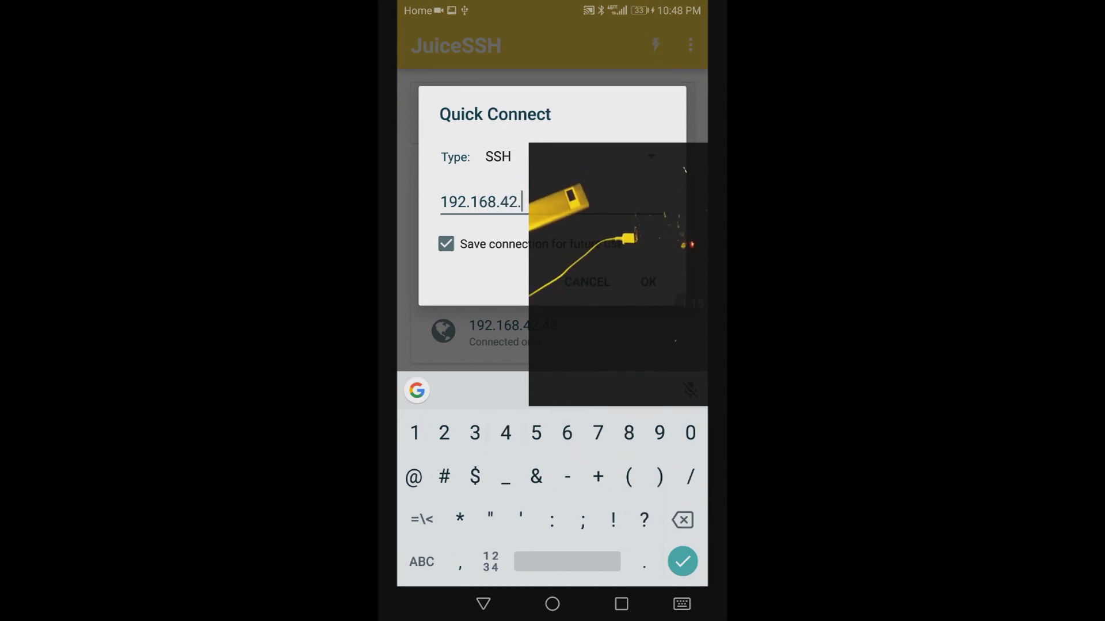
pyautogui.click(621, 604)
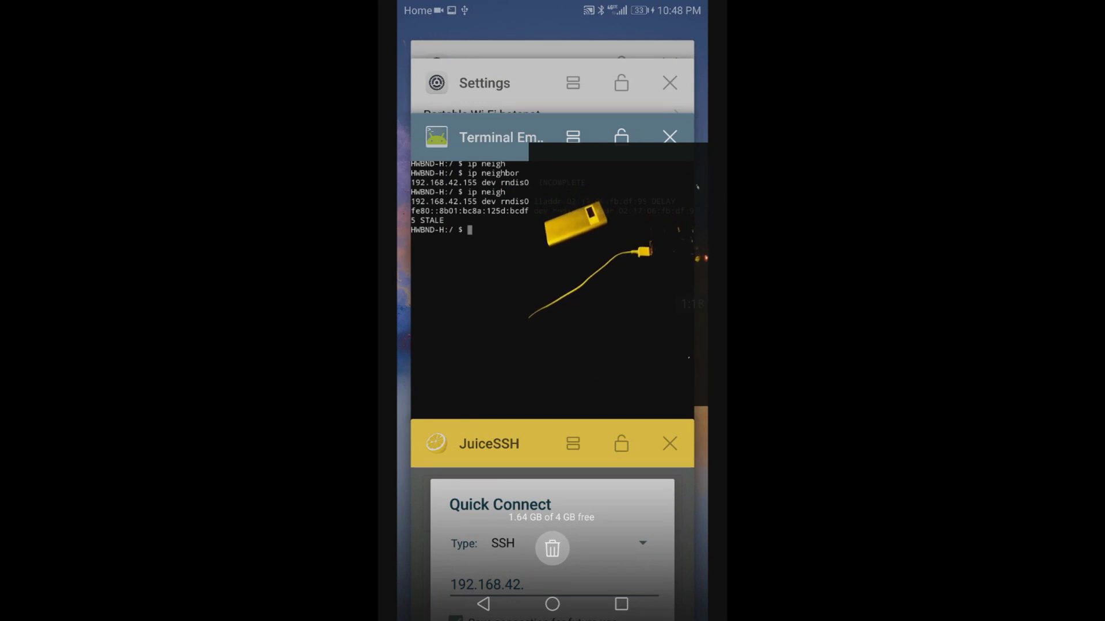
pyautogui.scroll(-3, 553, 345)
pyautogui.click(489, 306)
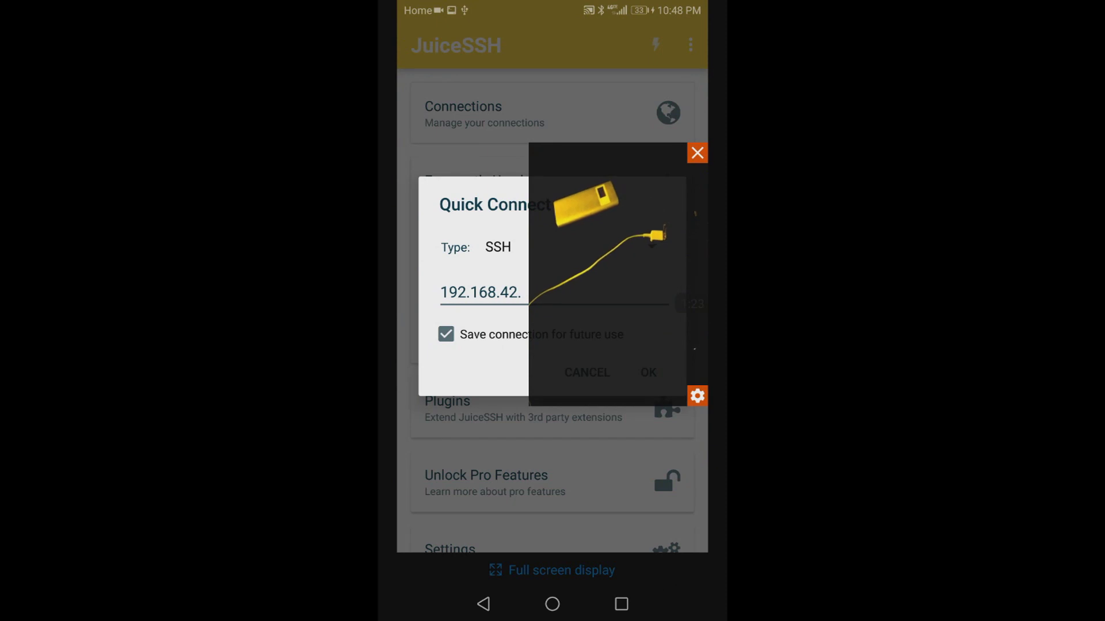
pyautogui.click(510, 294)
pyautogui.click(421, 562)
pyautogui.write('155')
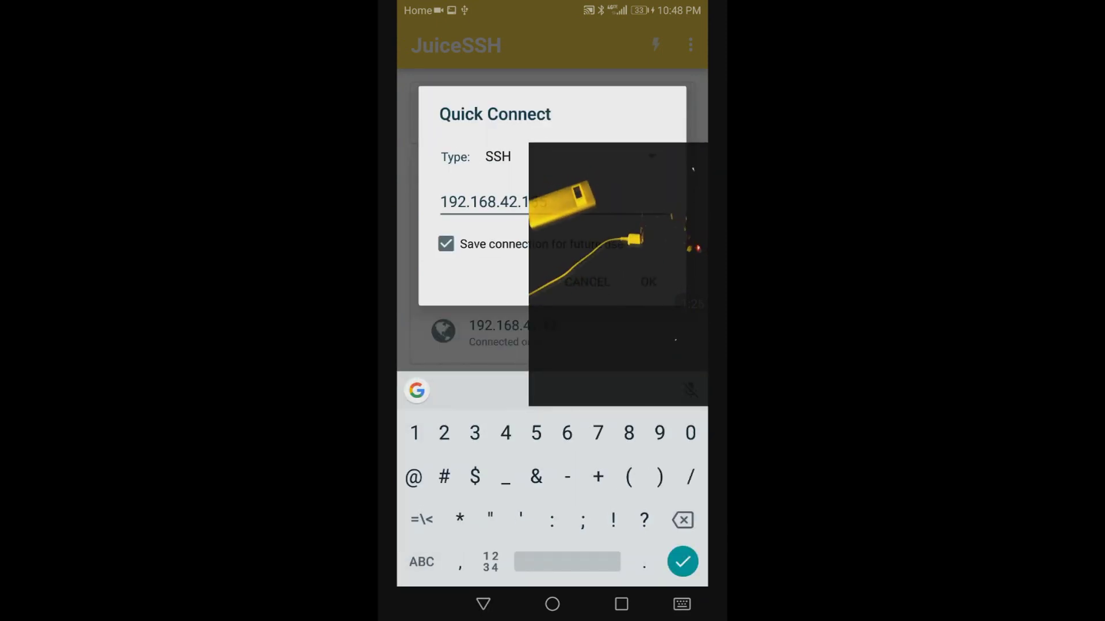
pyautogui.press('Return')
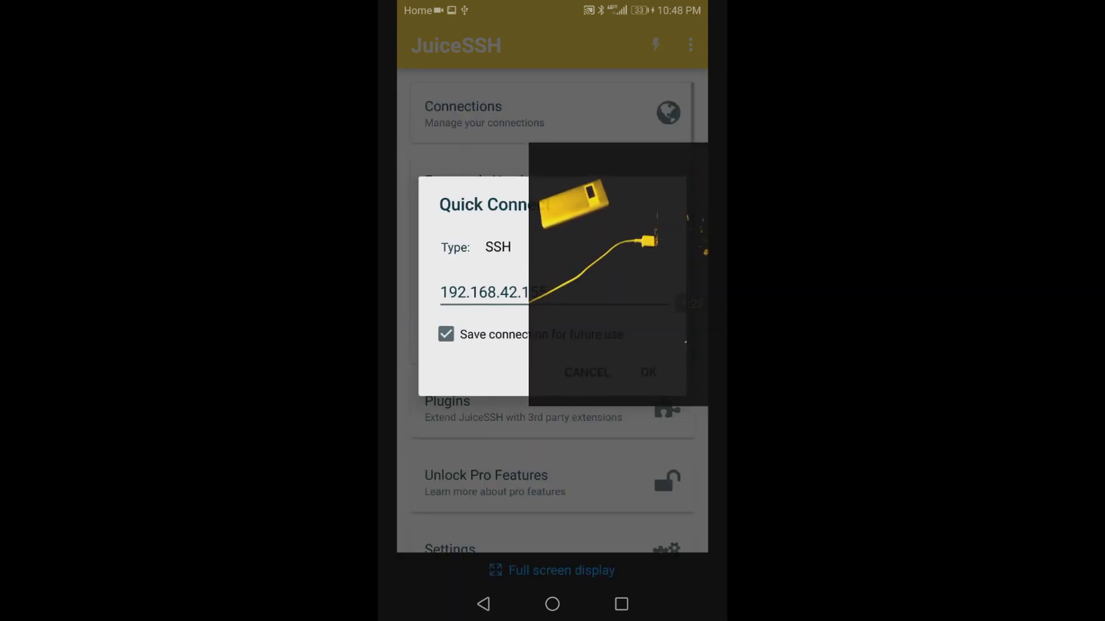
pyautogui.press('Escape')
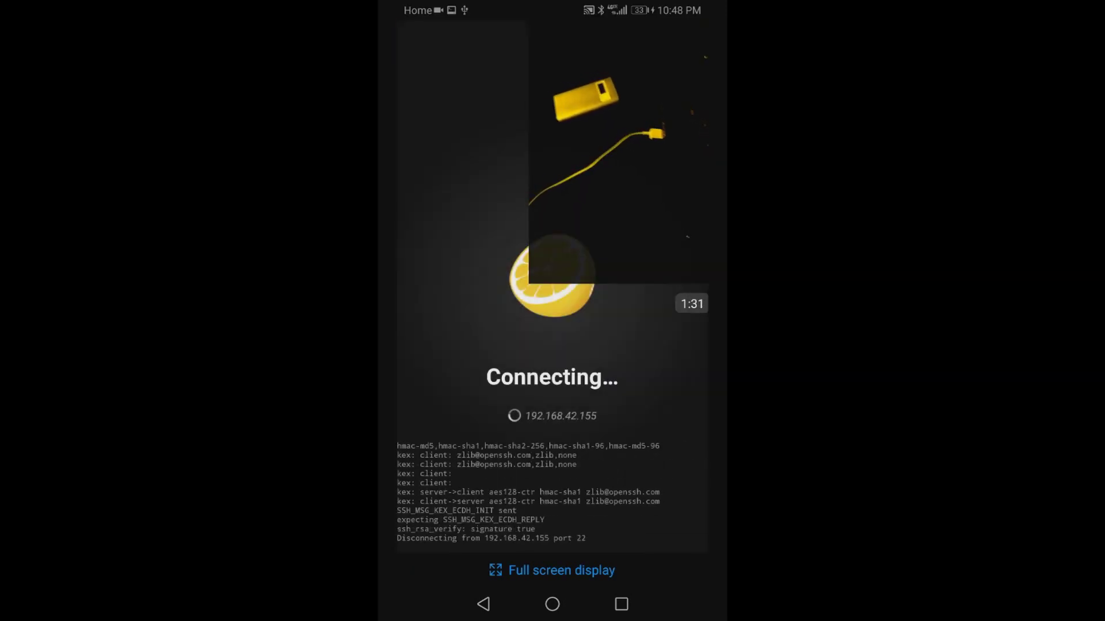
# Accept the Pi's host key, cd into rpitx, run ls, then show the recent-apps switcher
pyautogui.click(642, 376)
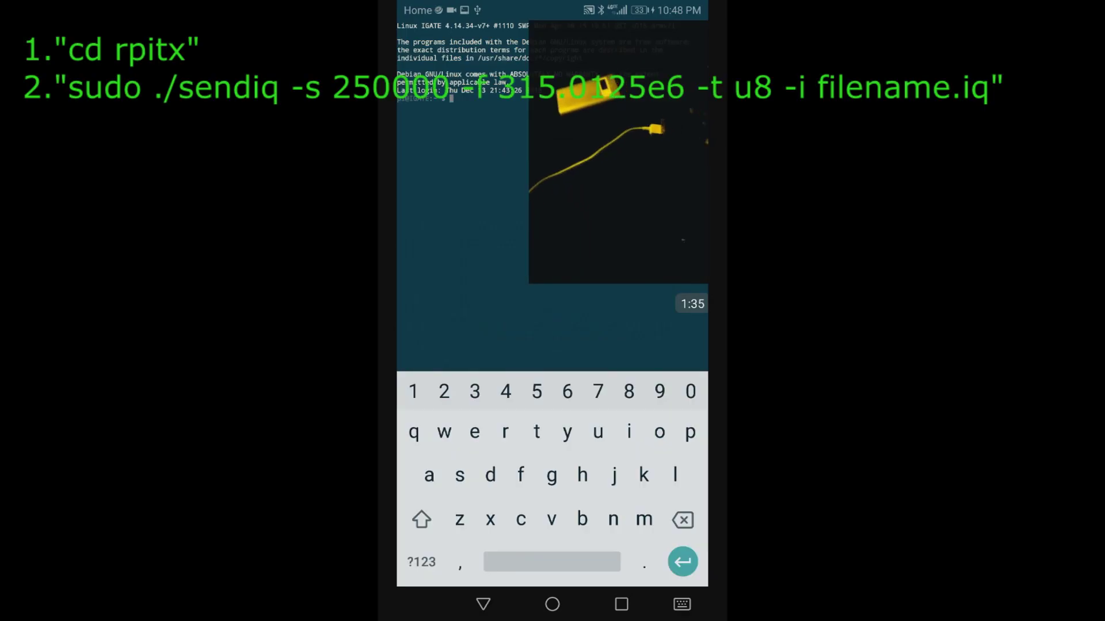
pyautogui.write('cd ')
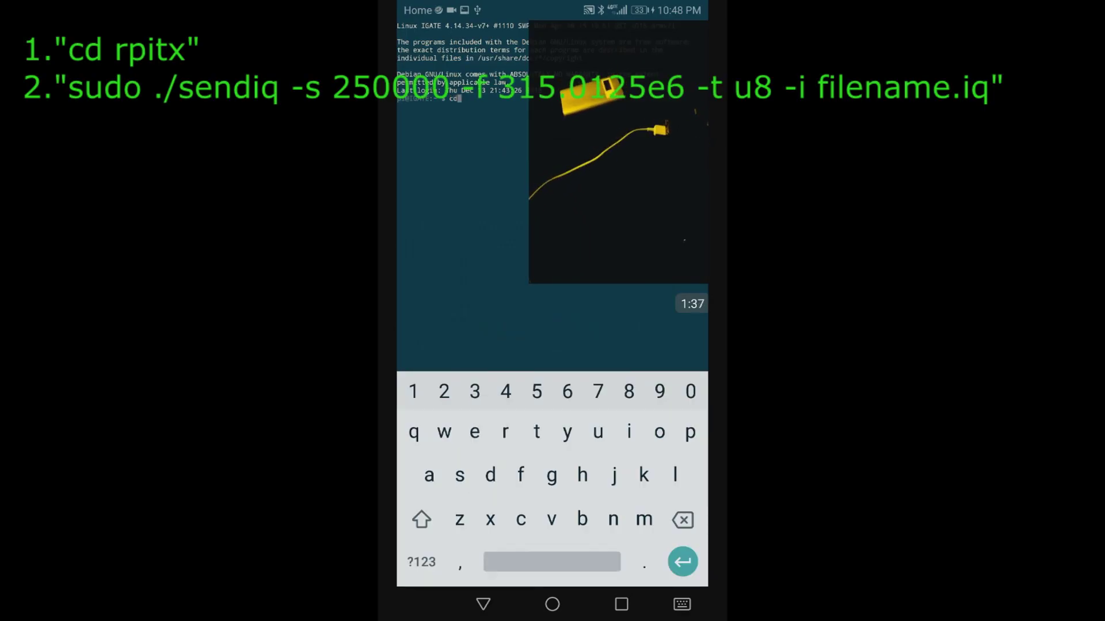
pyautogui.write('rpitx')
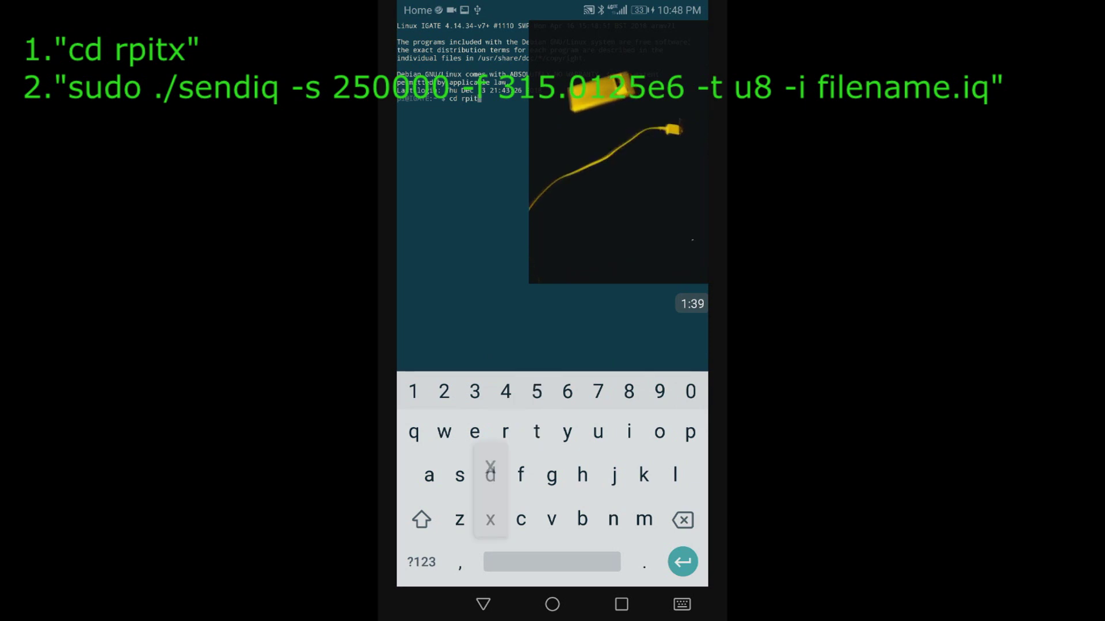
pyautogui.press('Return')
pyautogui.write('ls')
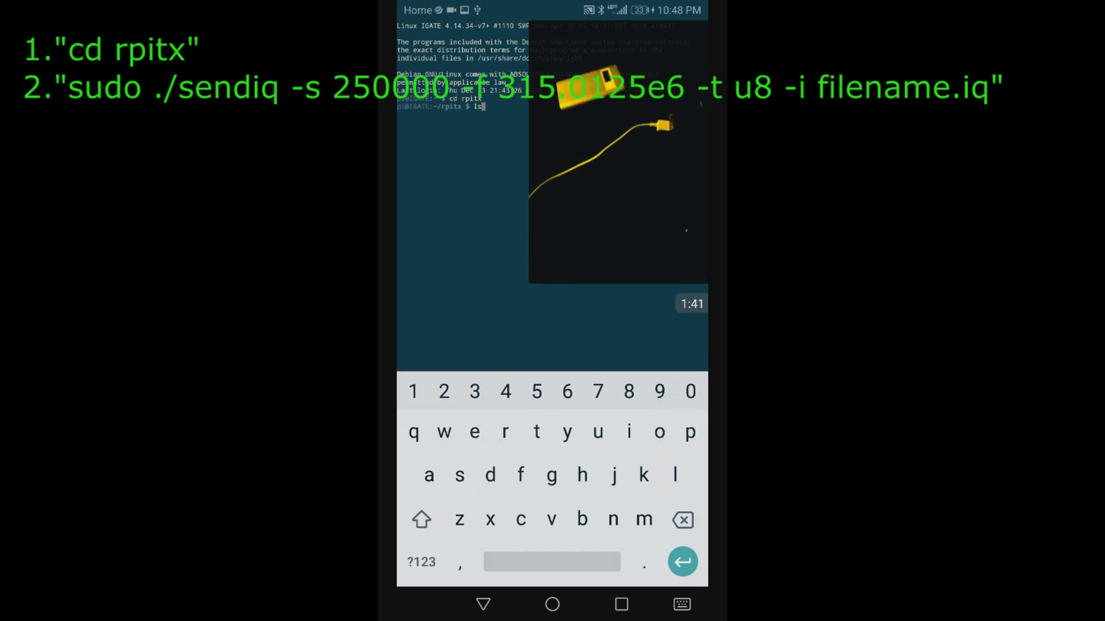
pyautogui.press('Return')
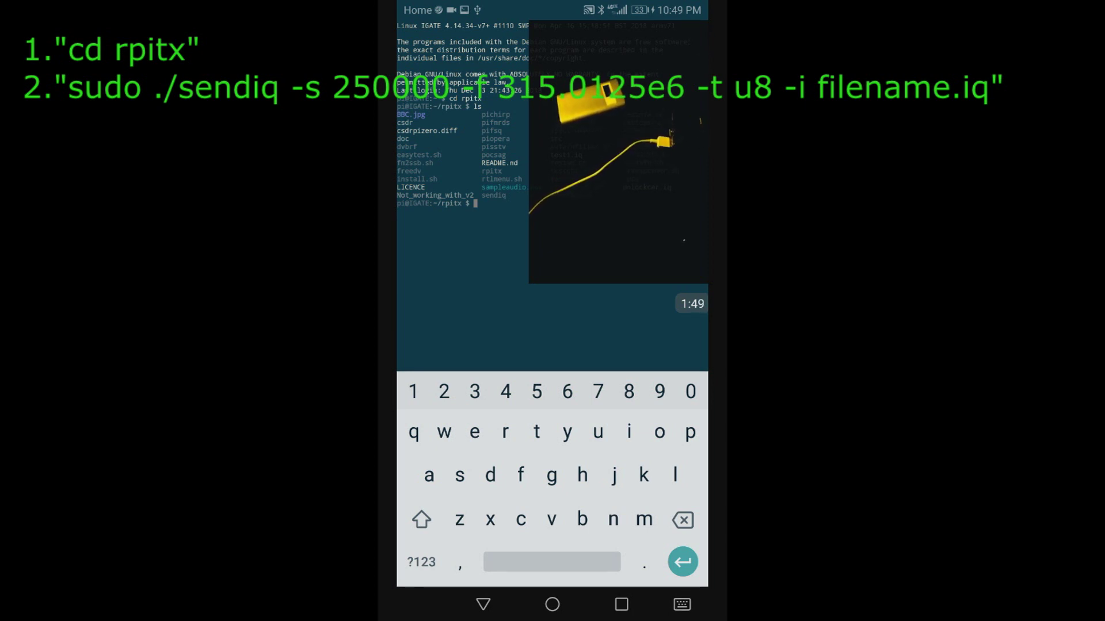
pyautogui.click(621, 604)
pyautogui.moveTo(553, 230); pyautogui.dragTo(552, 374)
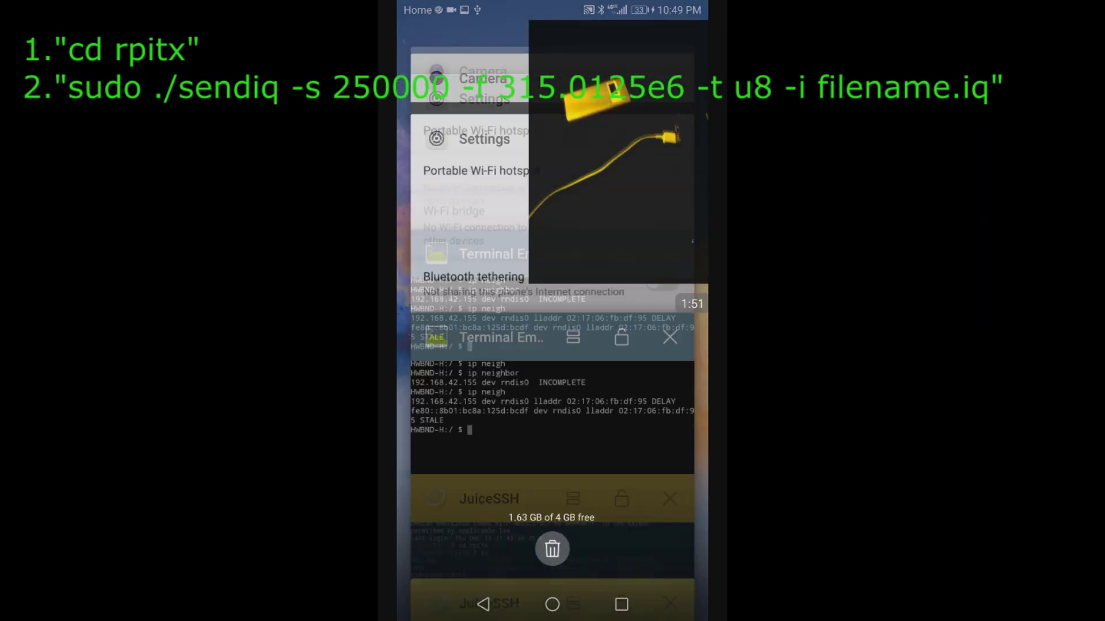
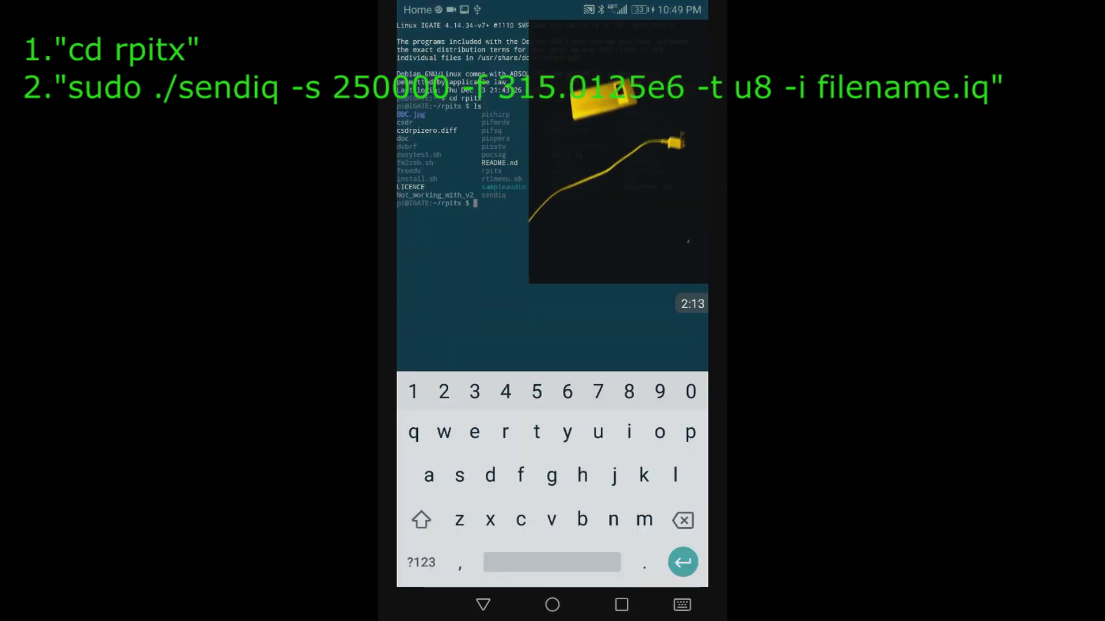
# Enter 'sudo ./sendiq' at the pi@IGATE:~/rpitx prompt, with the symbols keyboard ready for options
pyautogui.write('sudo ')
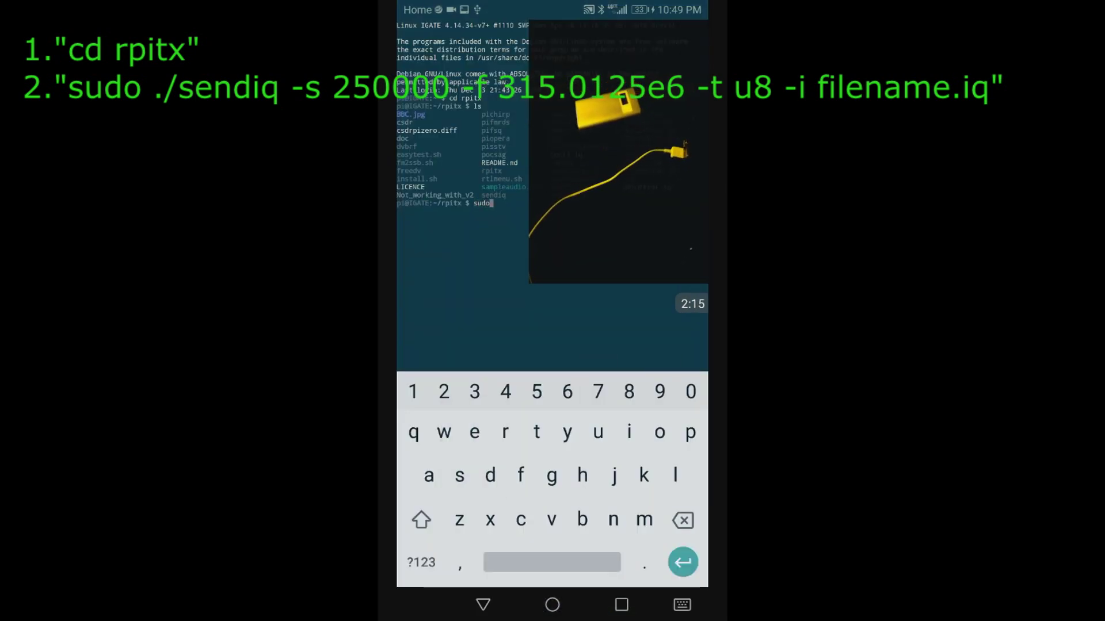
pyautogui.write('./')
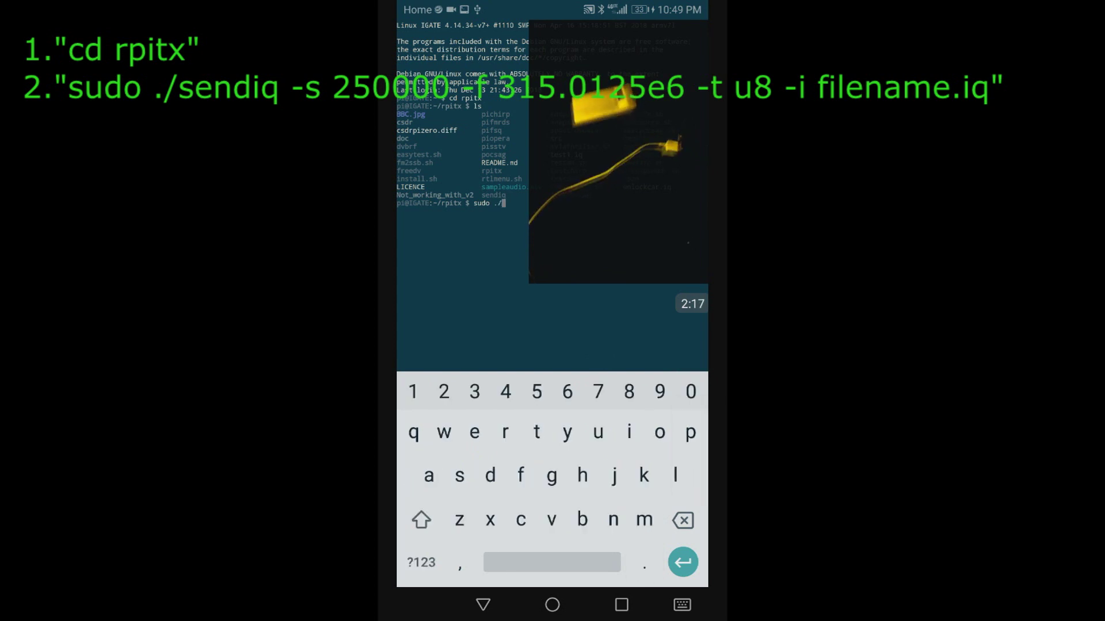
pyautogui.write('sendiq')
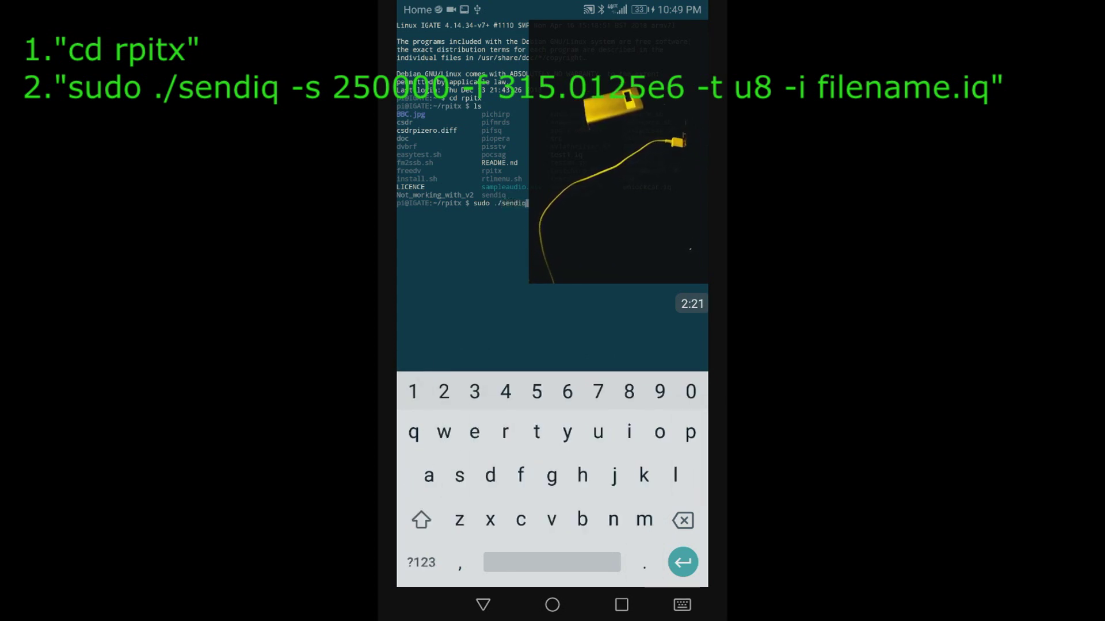
pyautogui.click(421, 562)
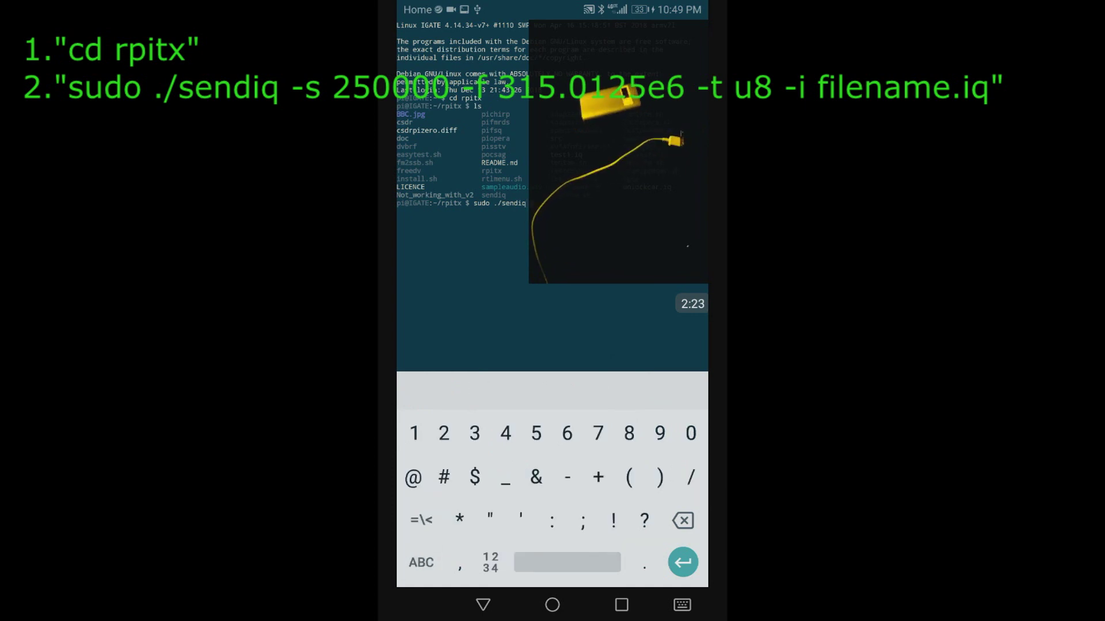
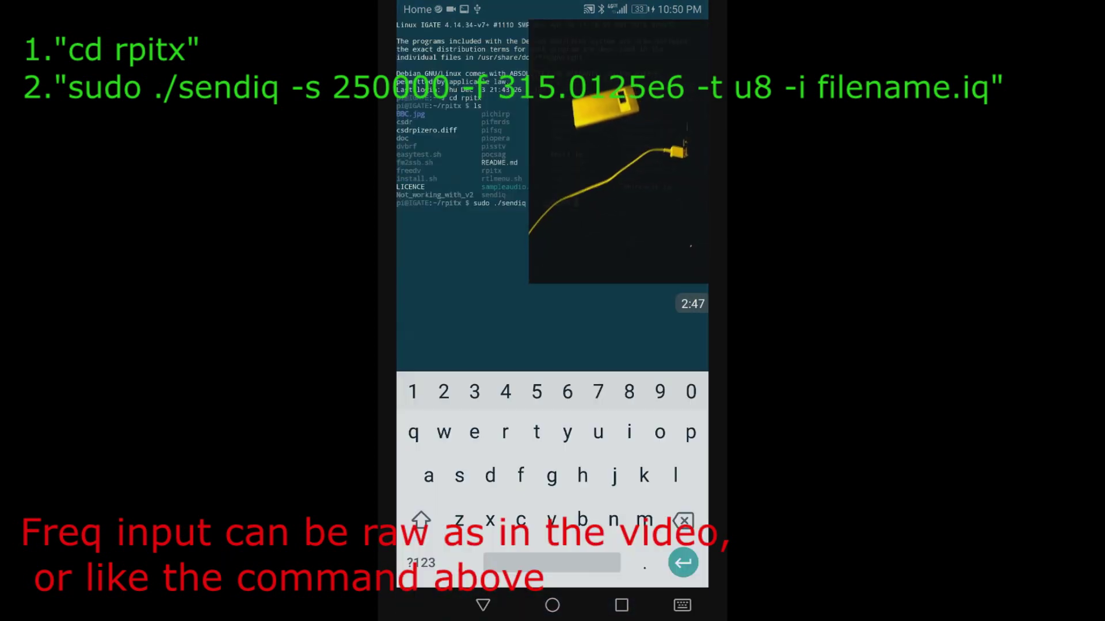
# Type a hyphen after 'sudo ./sendiq ' to begin the first option flag
pyautogui.write('-s 2500000 -f 315')
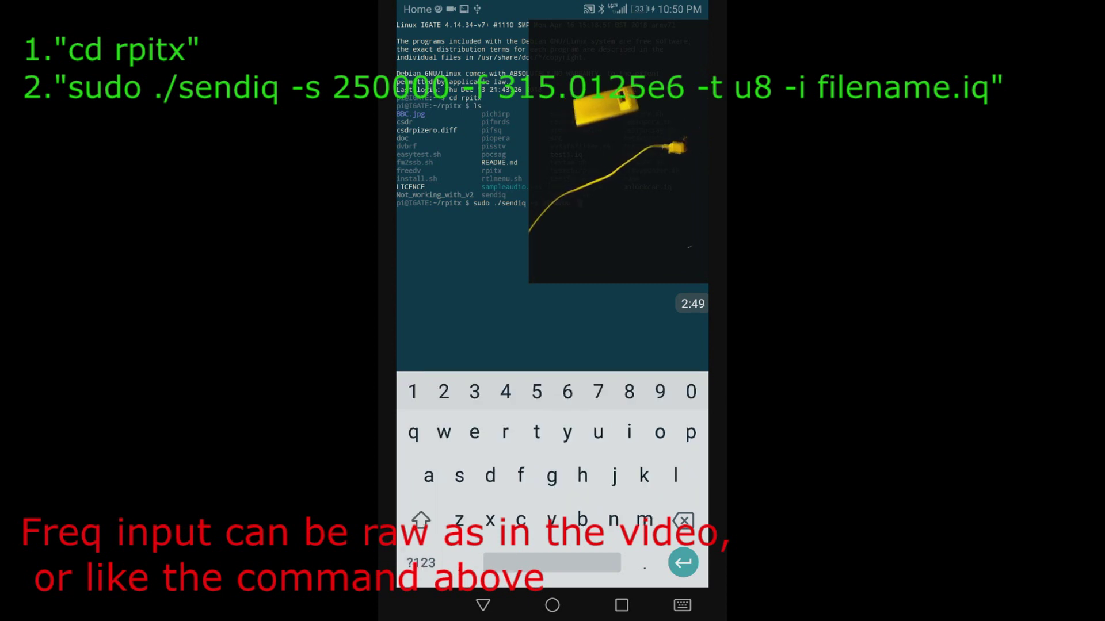
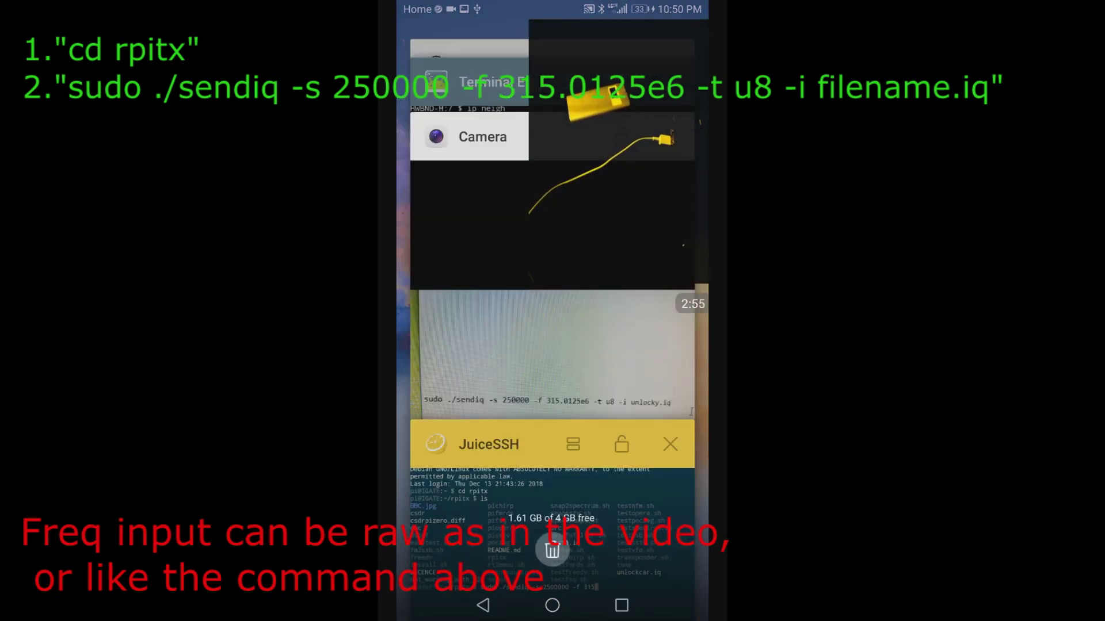
# Reopen the JuiceSSH Raspberry Pi session showing the partly typed sudo ./sendiq -s 250000 command
pyautogui.click(553, 444)
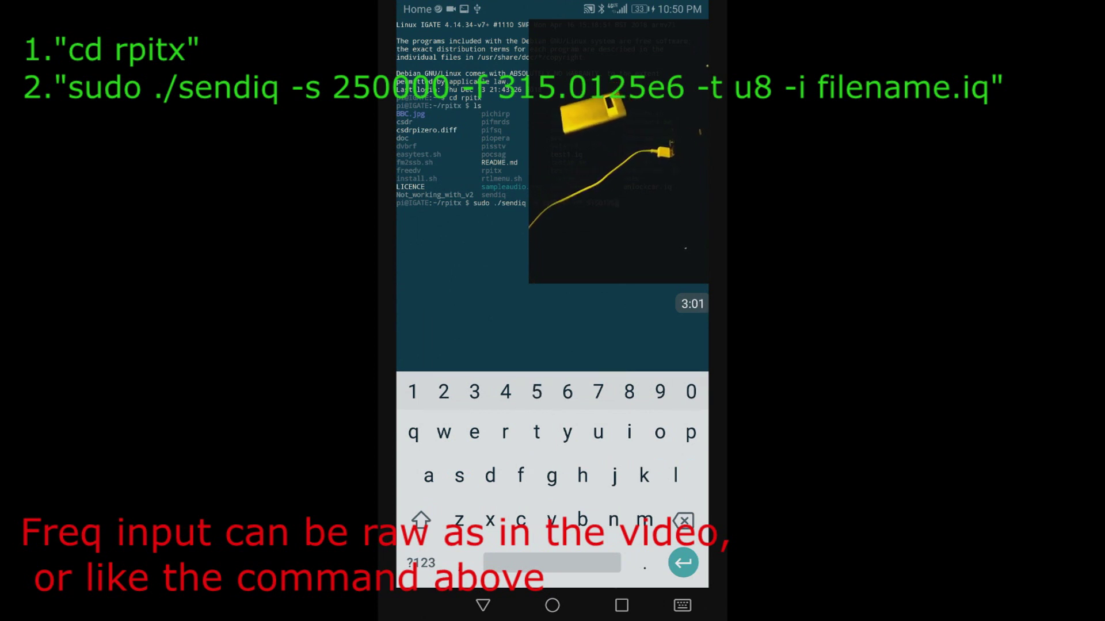
pyautogui.click(621, 605)
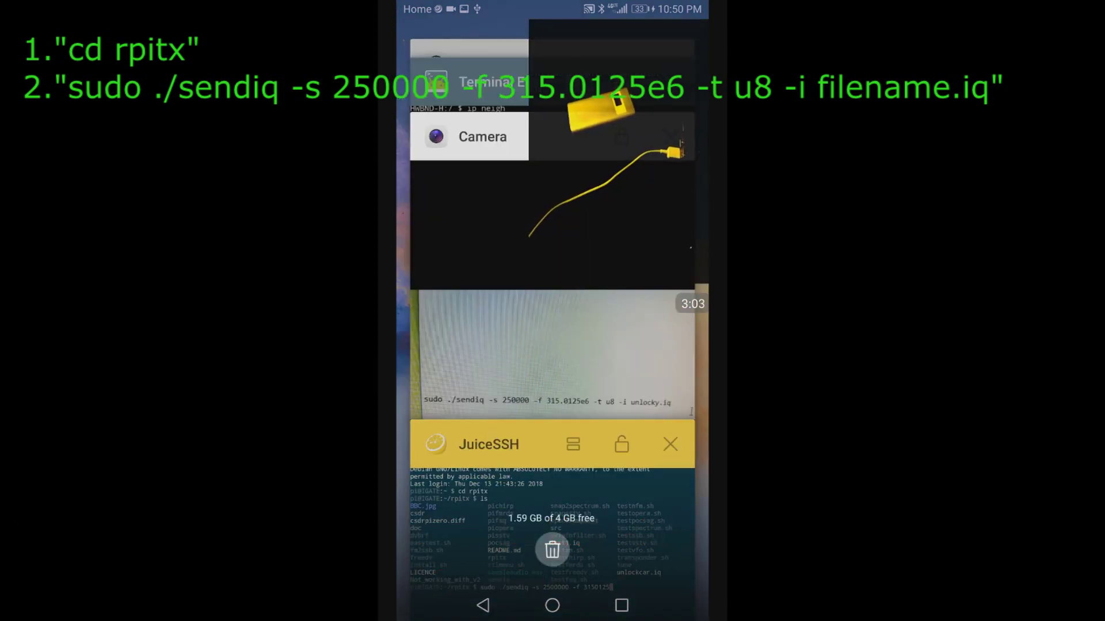
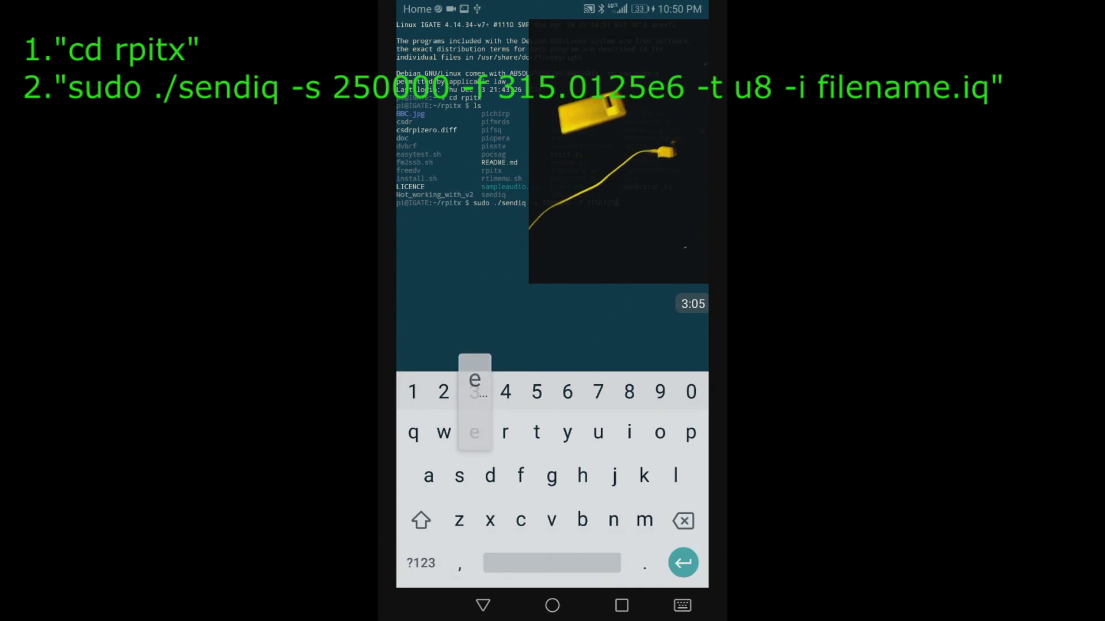
# Complete the sendiq frequency as 315.0125e6 and start the -t sample-type option
pyautogui.write('e6')
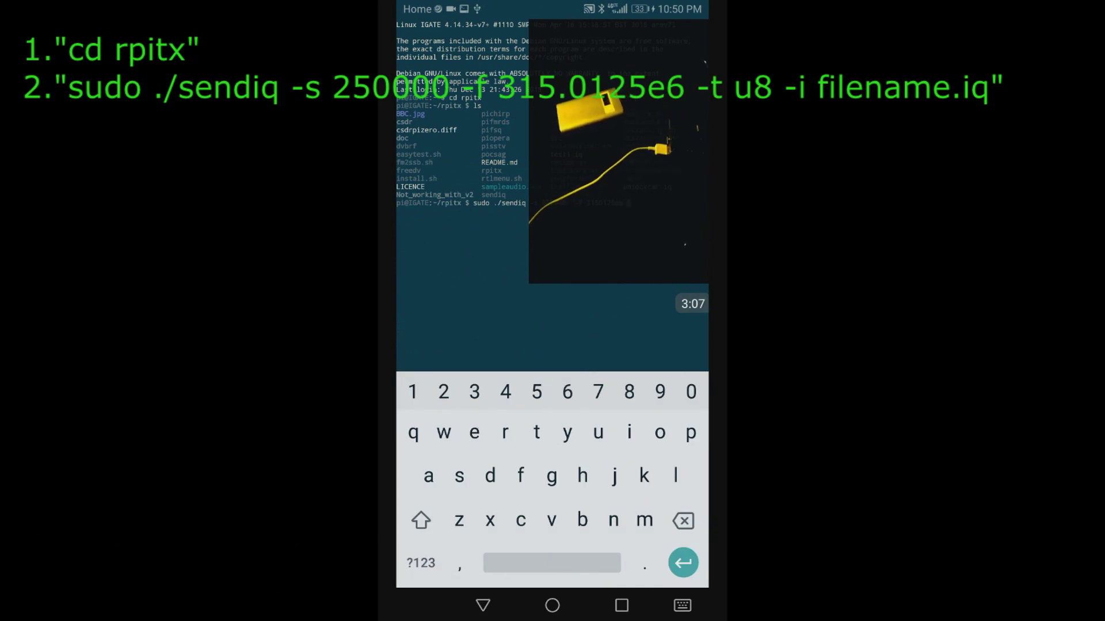
pyautogui.write(' -t')
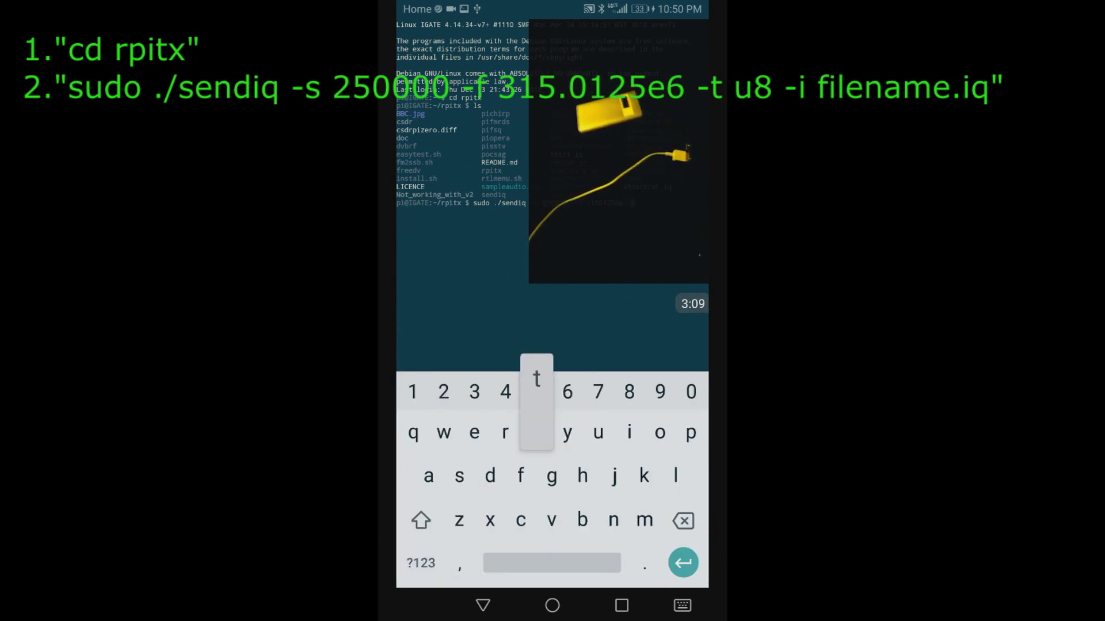
pyautogui.write('i unlockcar.i')
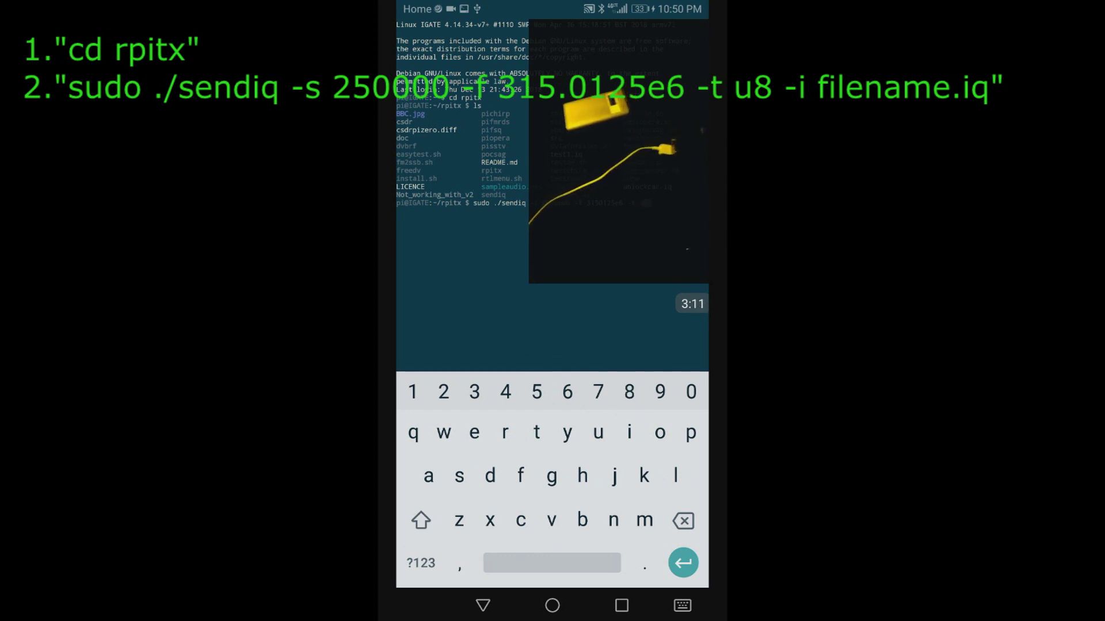
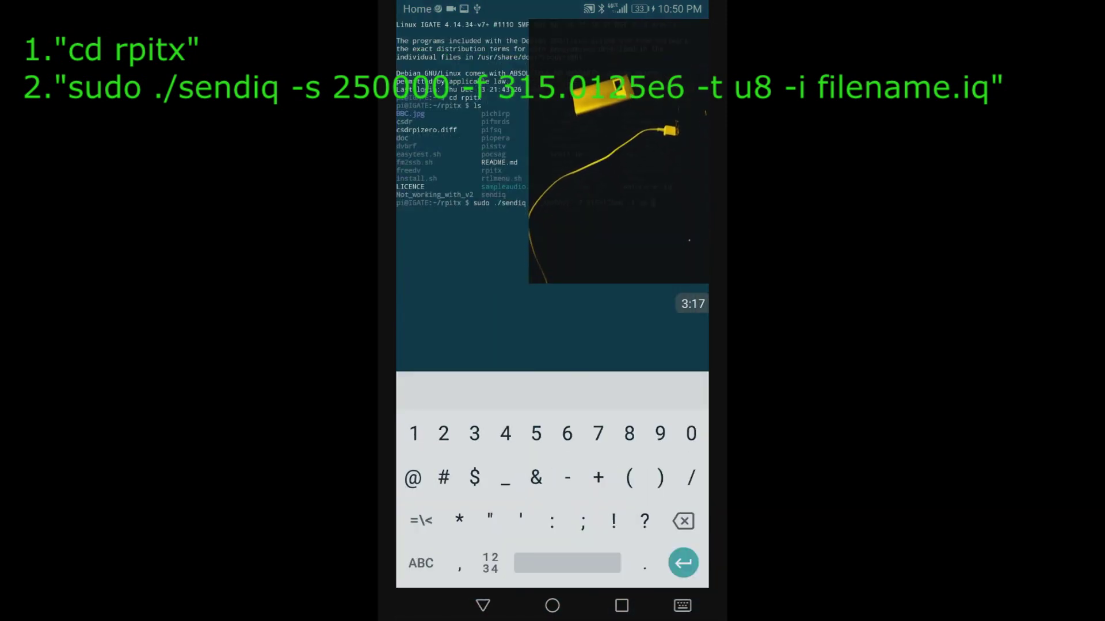
pyautogui.write('-')
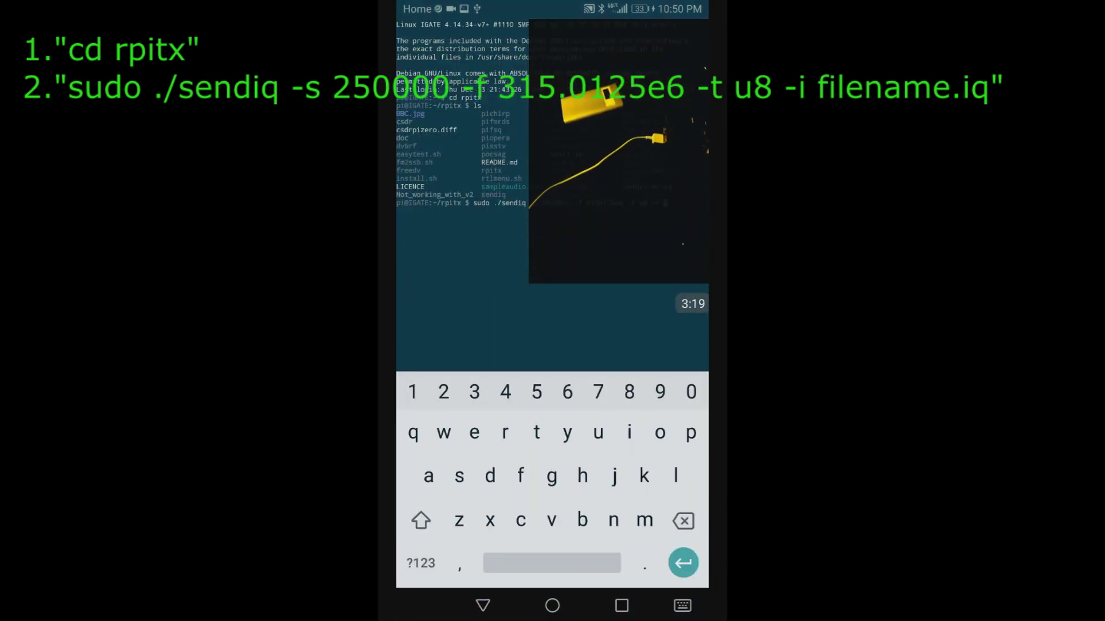
pyautogui.write('uloc')
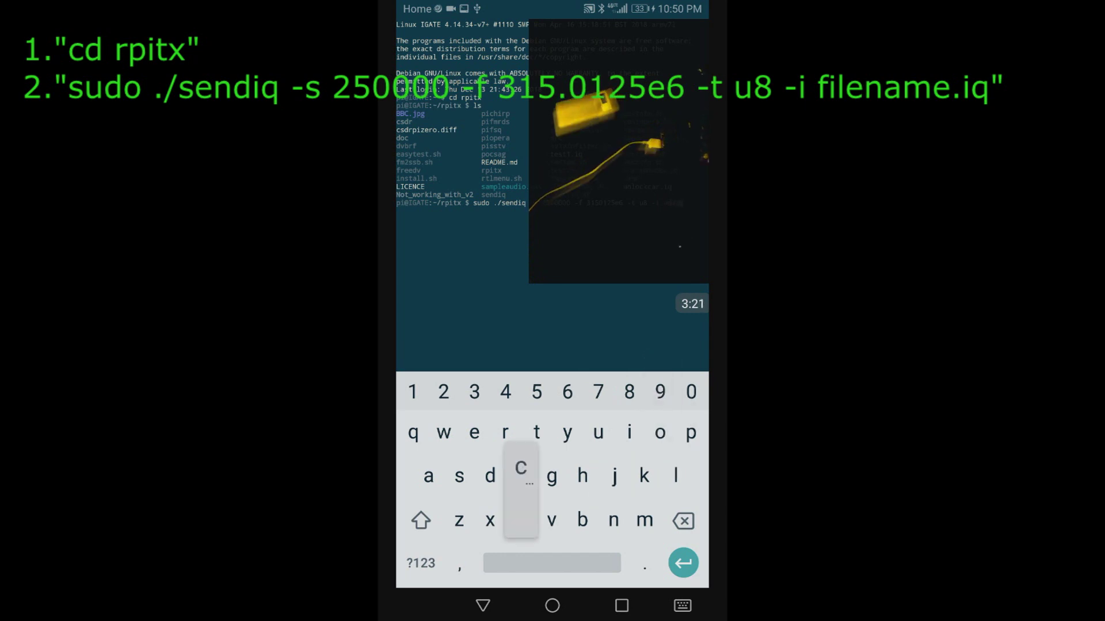
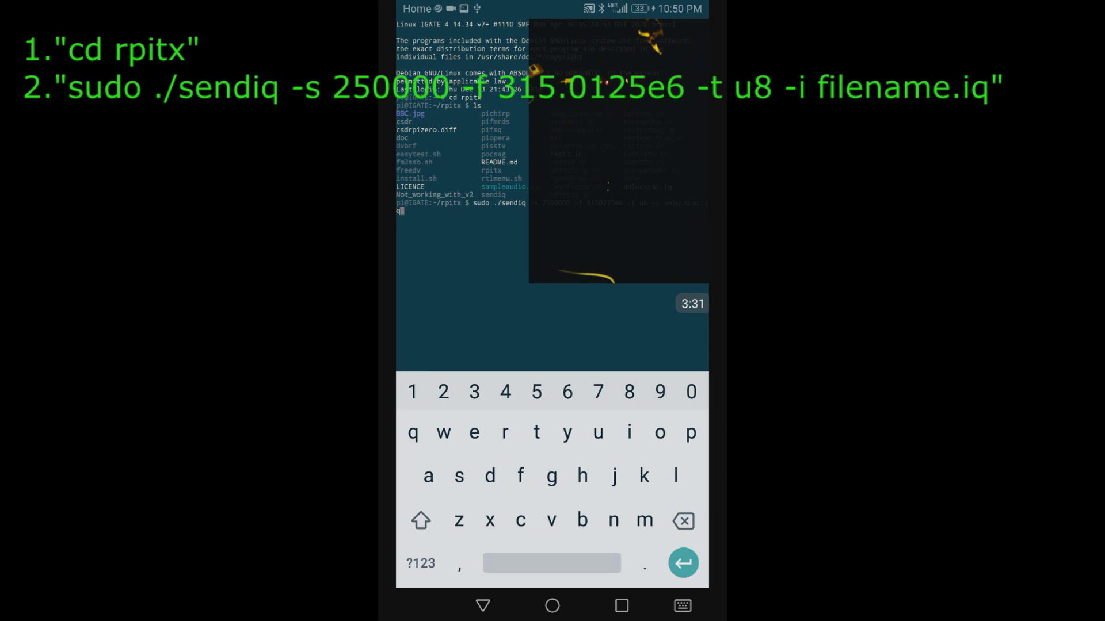
# Execute sudo ./sendiq from the rpitx folder to replay the IQ file, getting 'SampleRate too high'
pyautogui.press('Return')
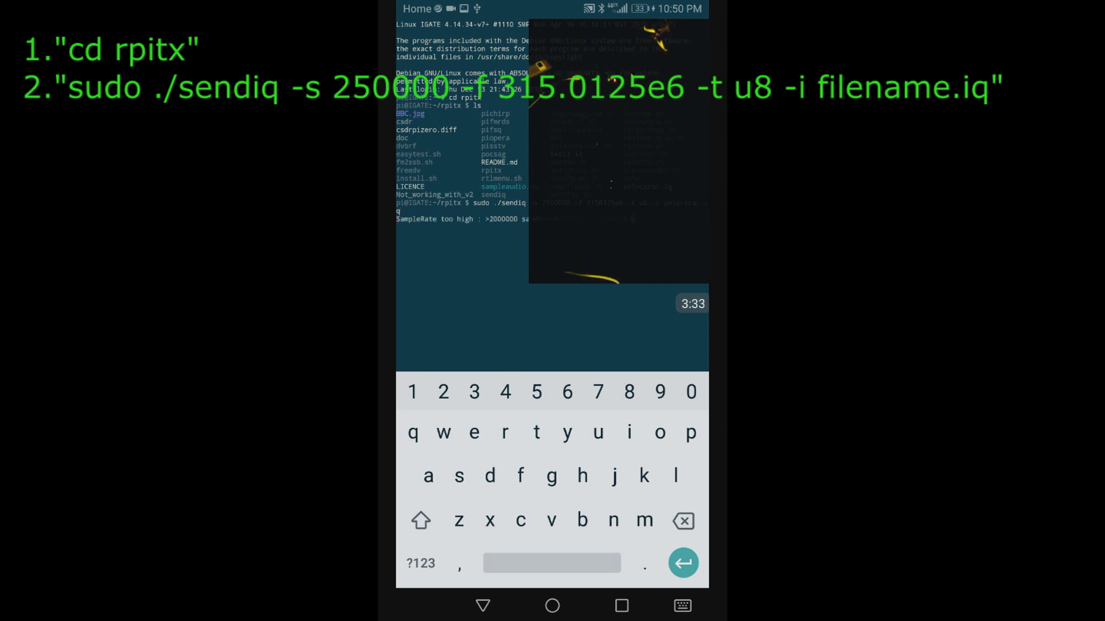